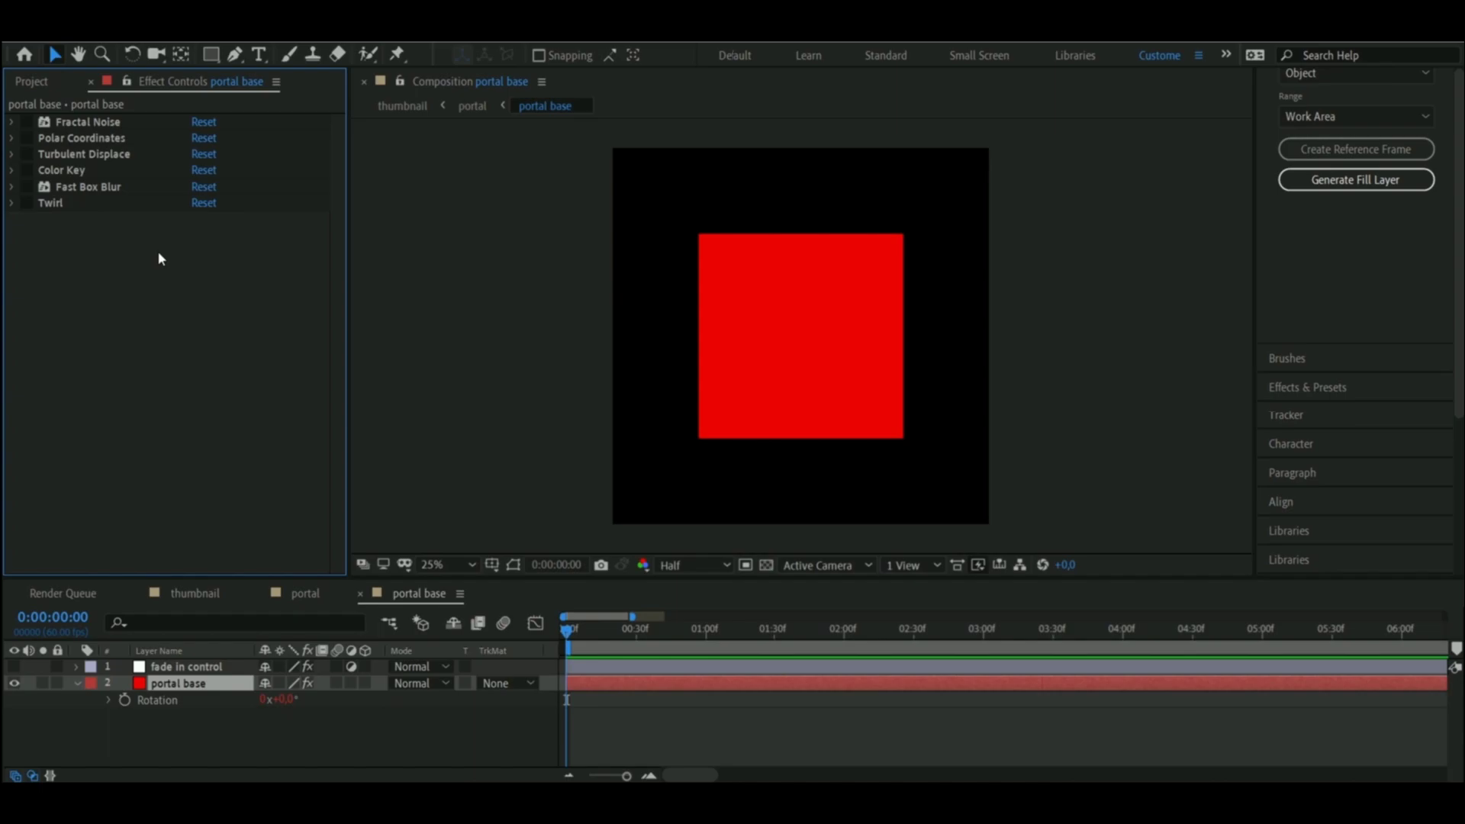
Turn on Fractal Noise on the portal base layer, turning the red square into grey noise.
left_click(12, 122)
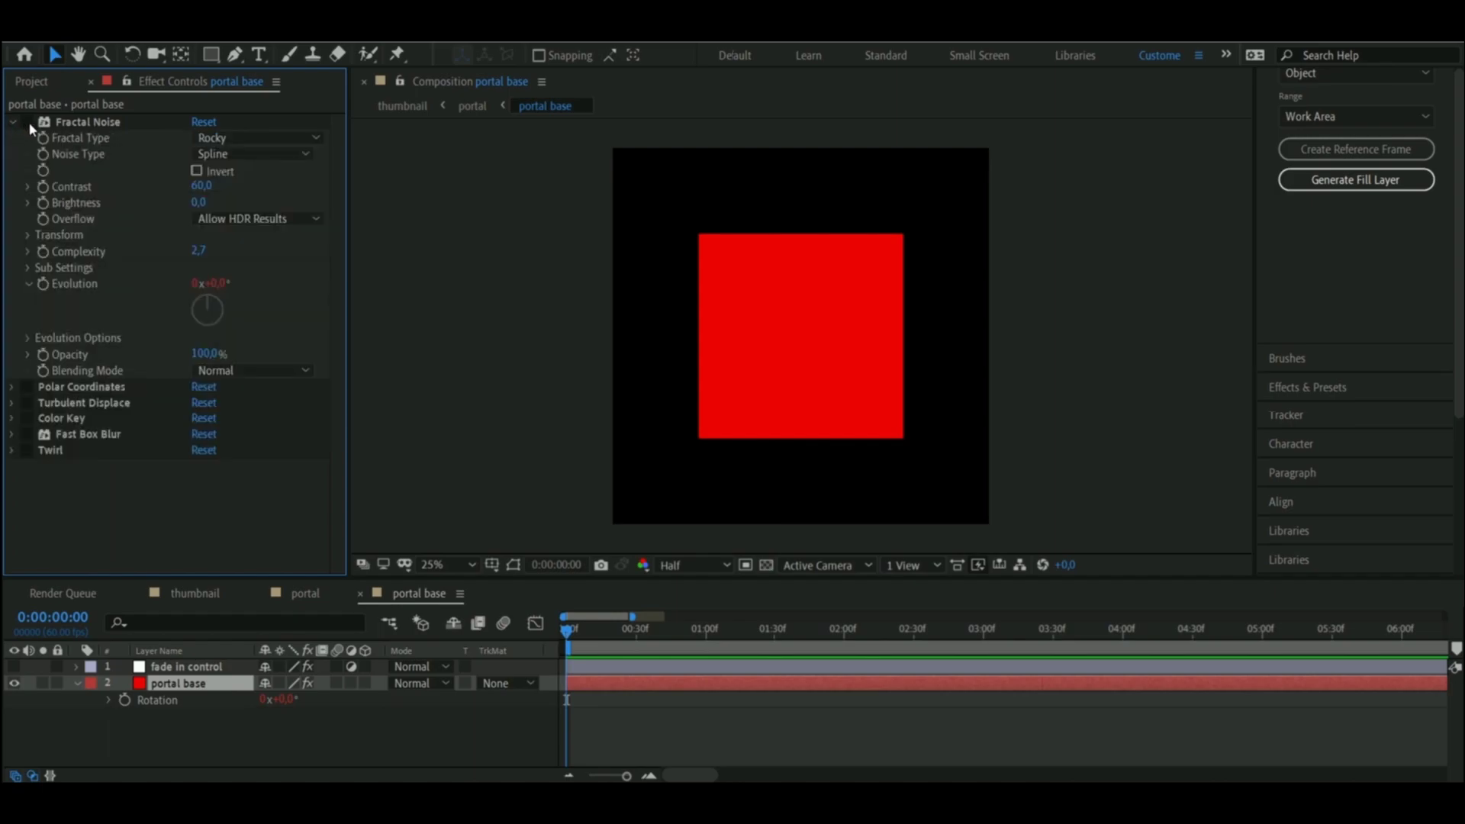
left_click(28, 123)
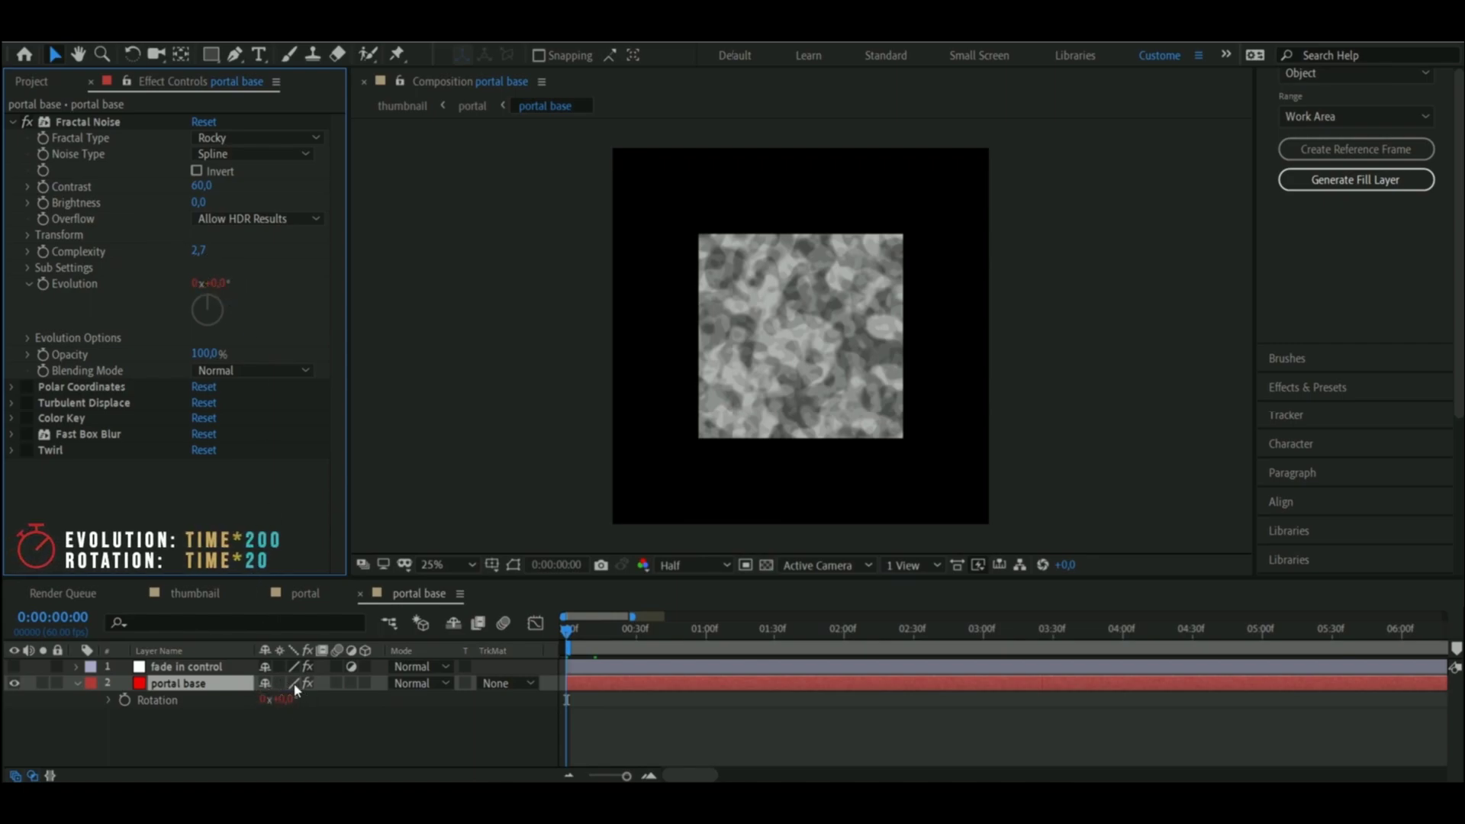
left_click(11, 123)
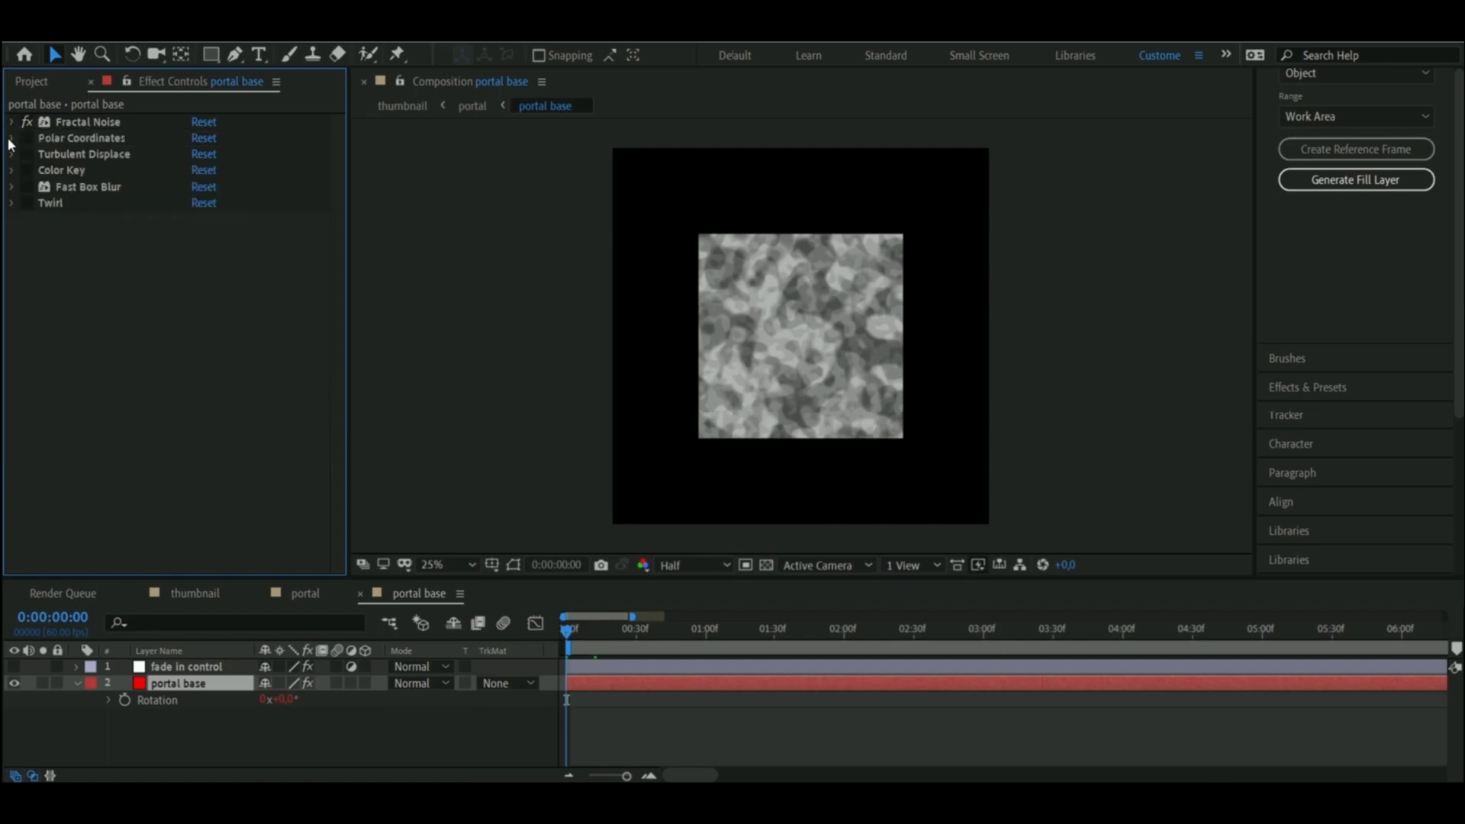
Enable Polar Coordinates and Turbulent Displace to warp the noise into a wavy disc, then expand Color Key.
left_click(11, 138)
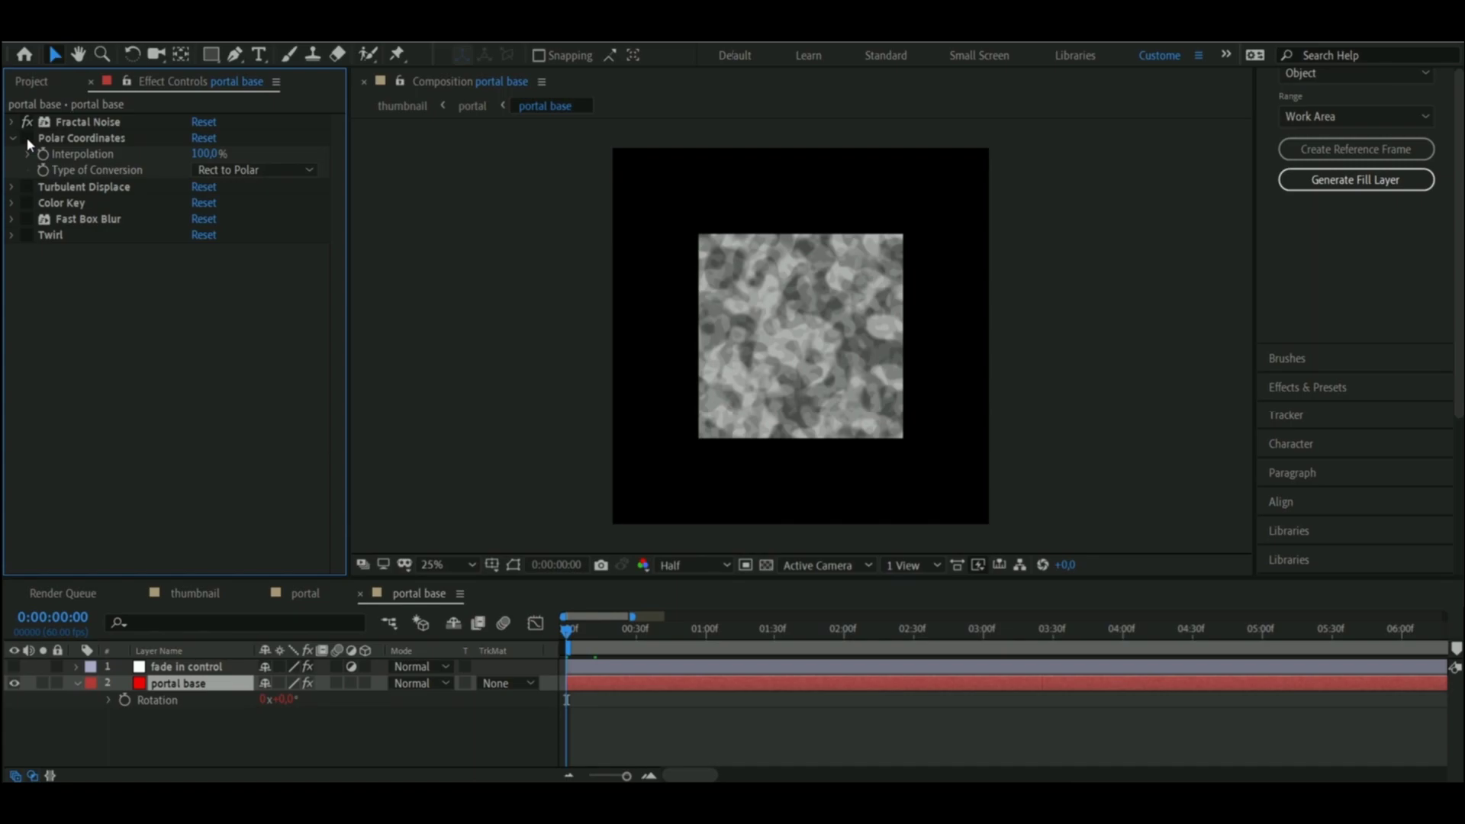
left_click(27, 140)
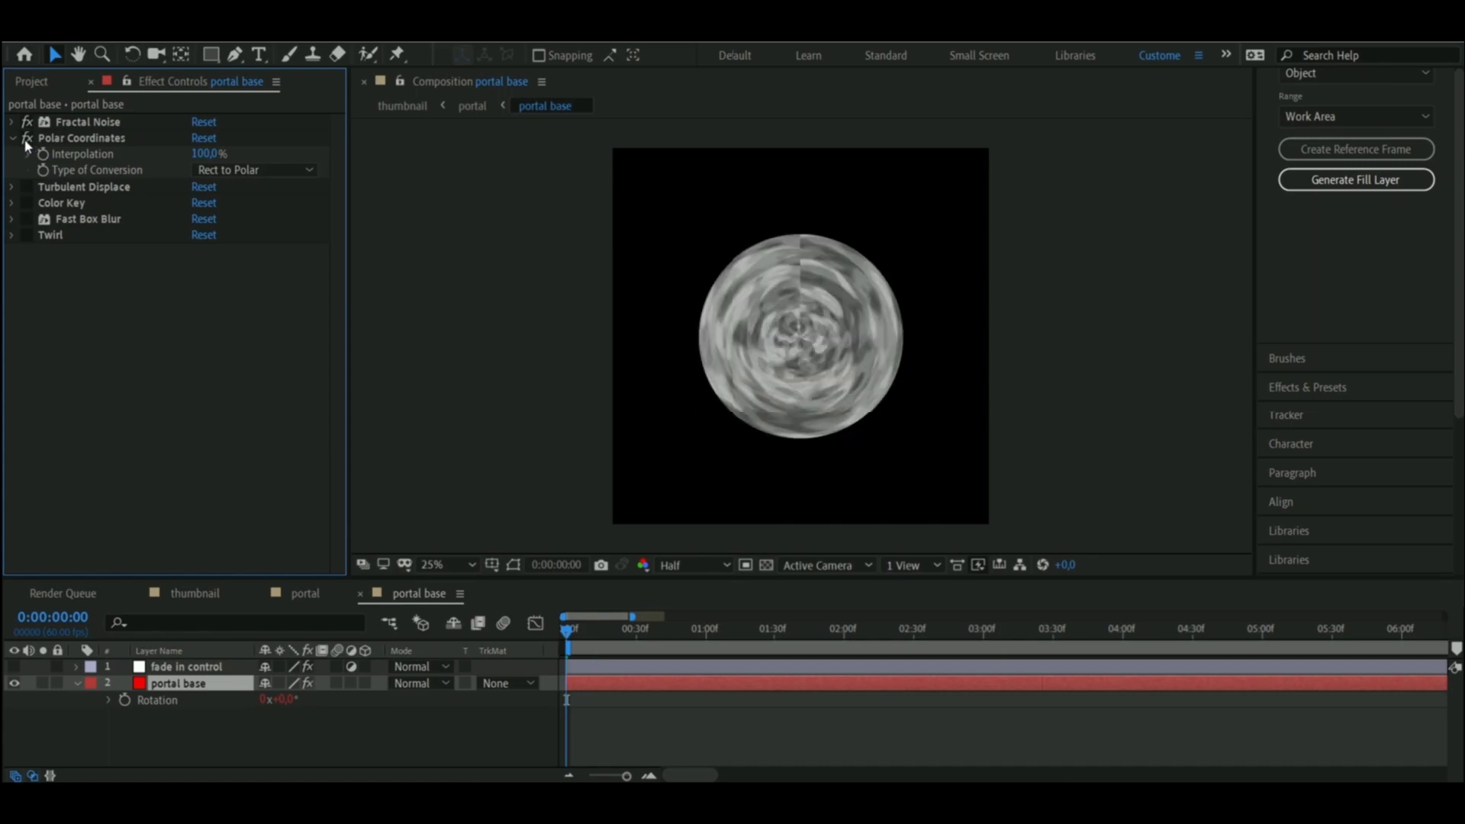
left_click(11, 138)
left_click(12, 154)
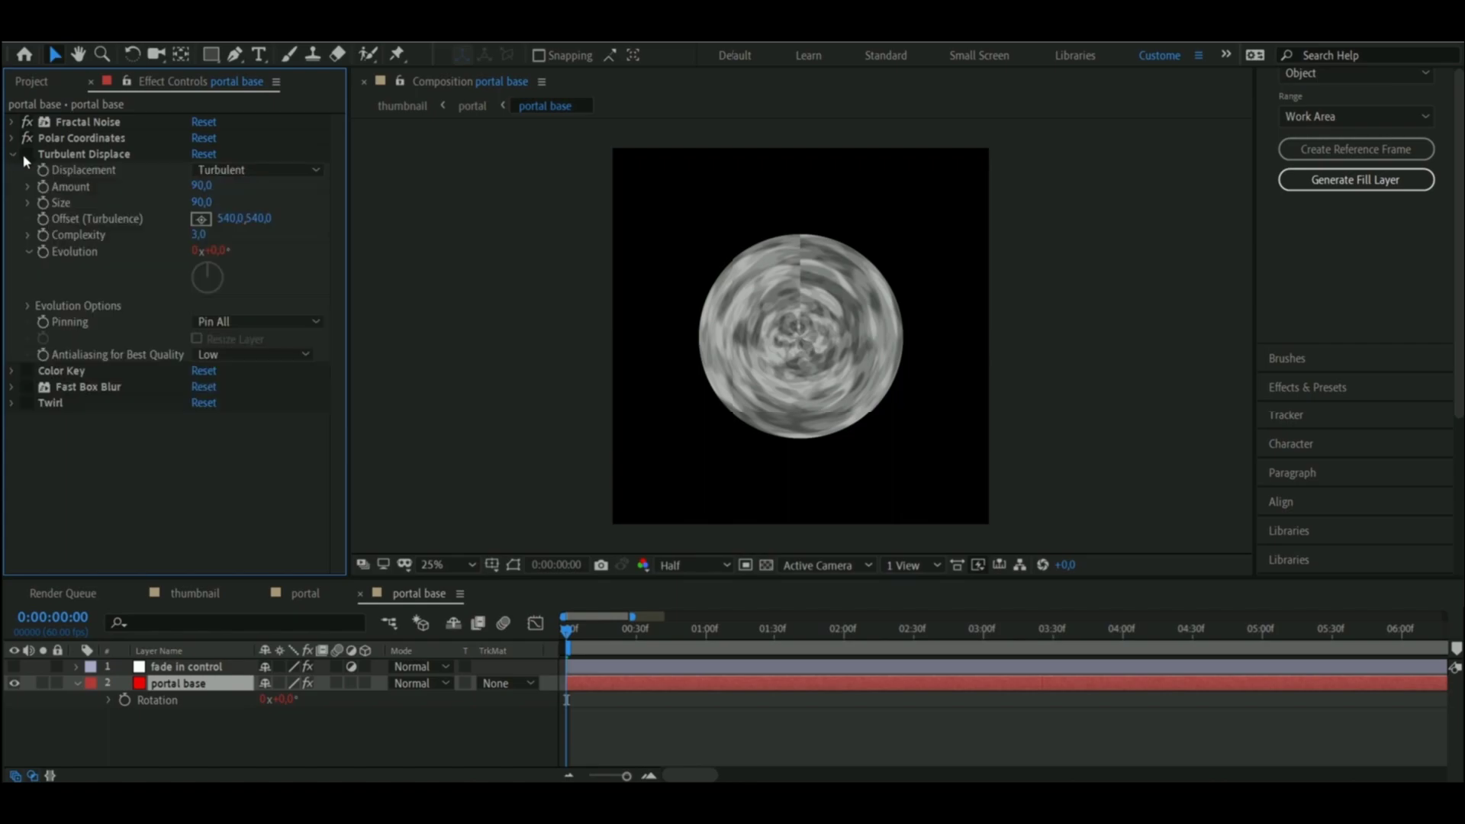
left_click(27, 154)
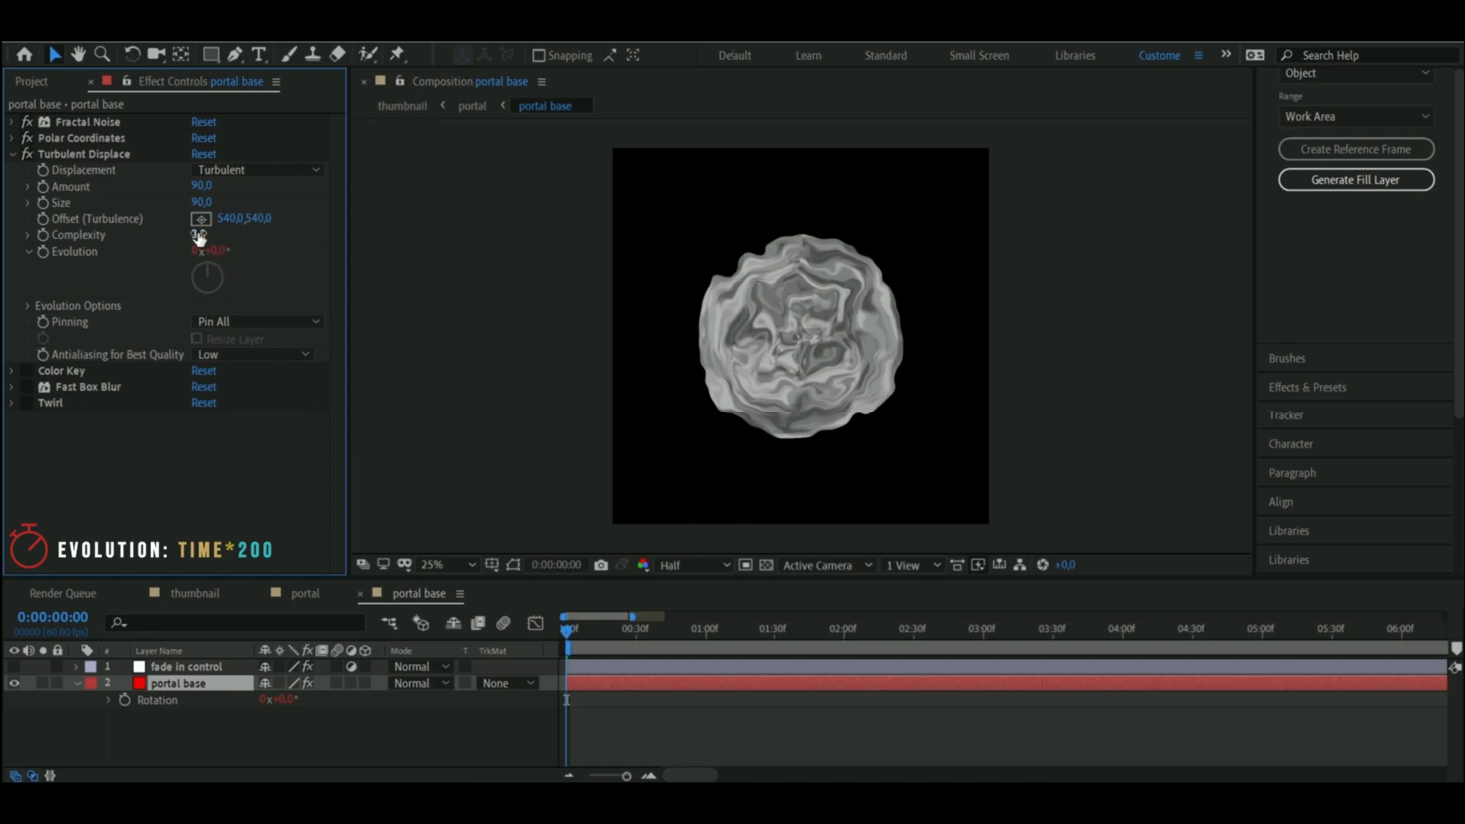
left_click(13, 155)
left_click(13, 170)
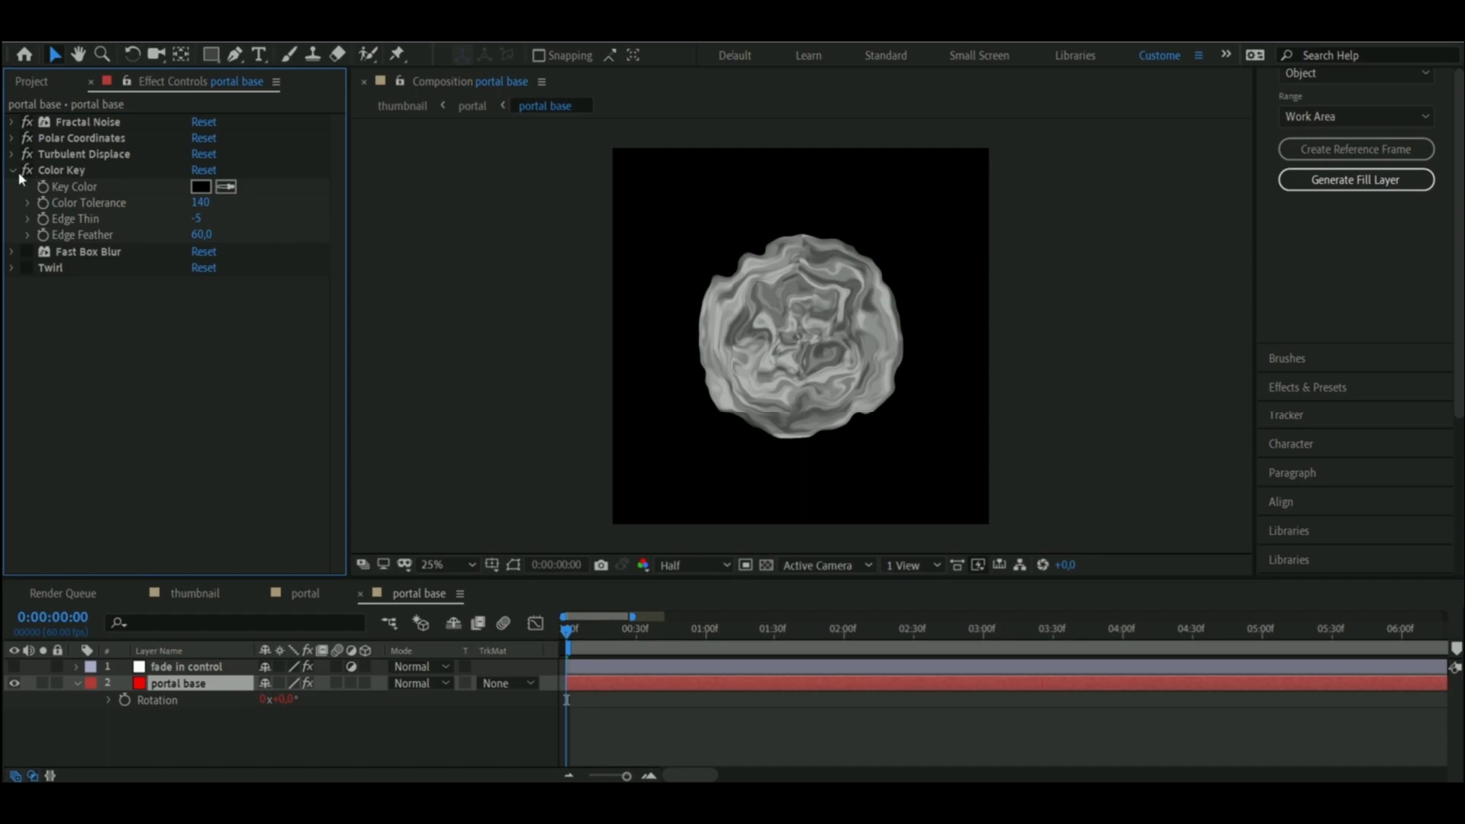
Check the Fast Box Blur settings and enable the 180° Twirl to swirl the disc into a vortex.
left_click(13, 171)
left_click(13, 187)
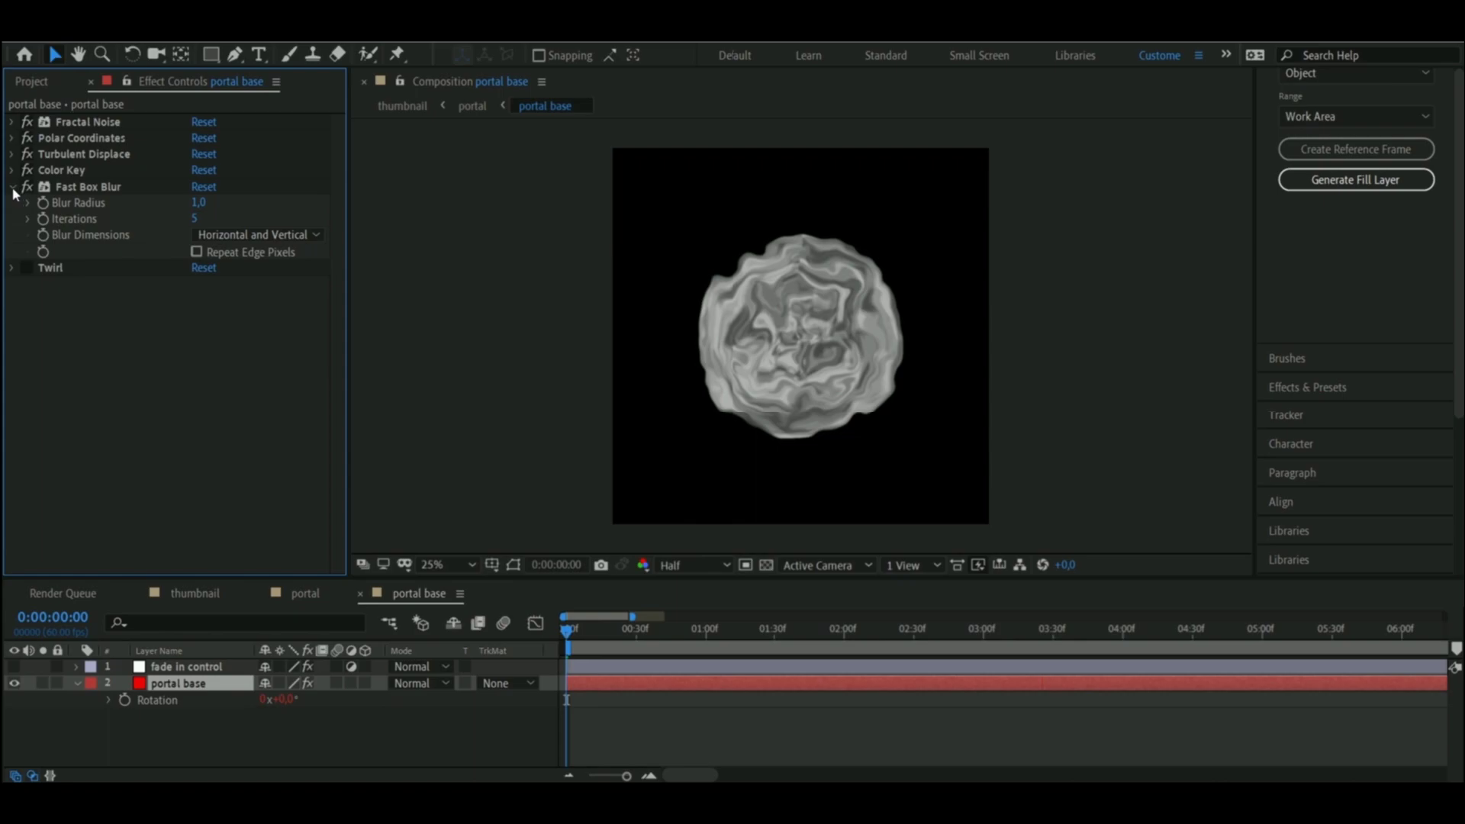
left_click(12, 187)
left_click(13, 203)
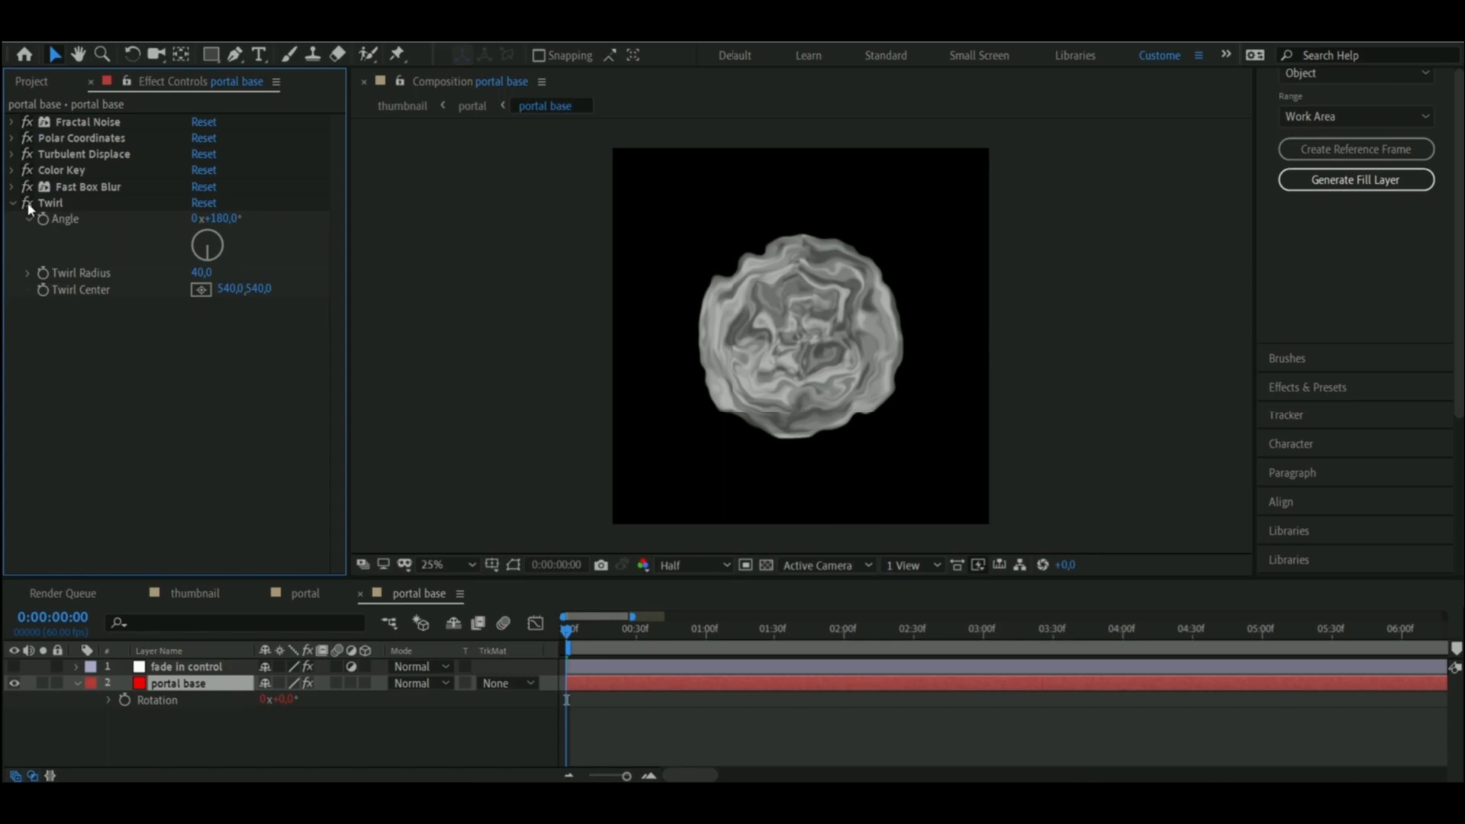
left_click(29, 208)
Preview the swirl, then preview the fade-in from the start with the fade in control layer briefly shown.
key("space")
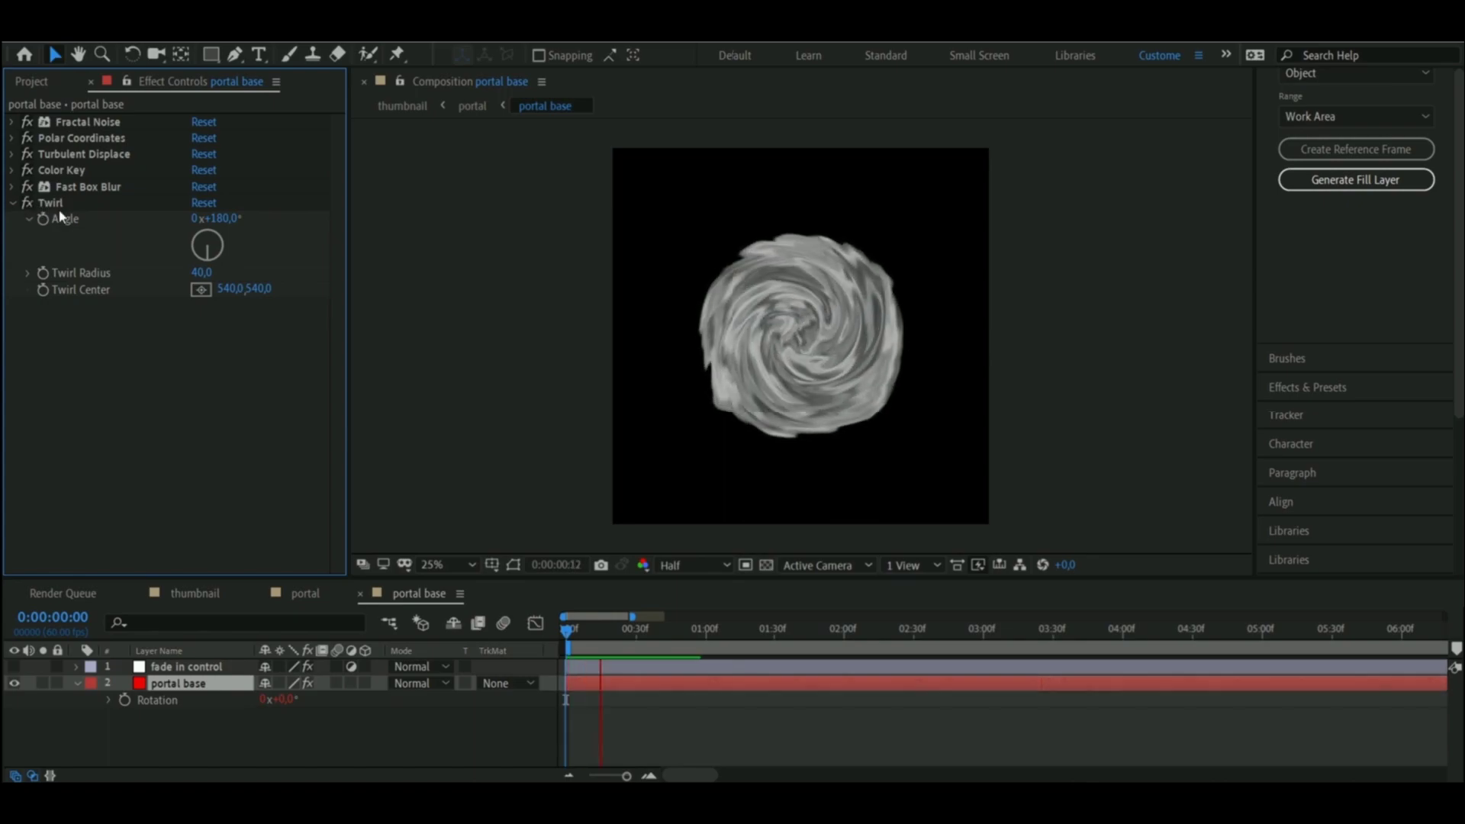
left_click(12, 203)
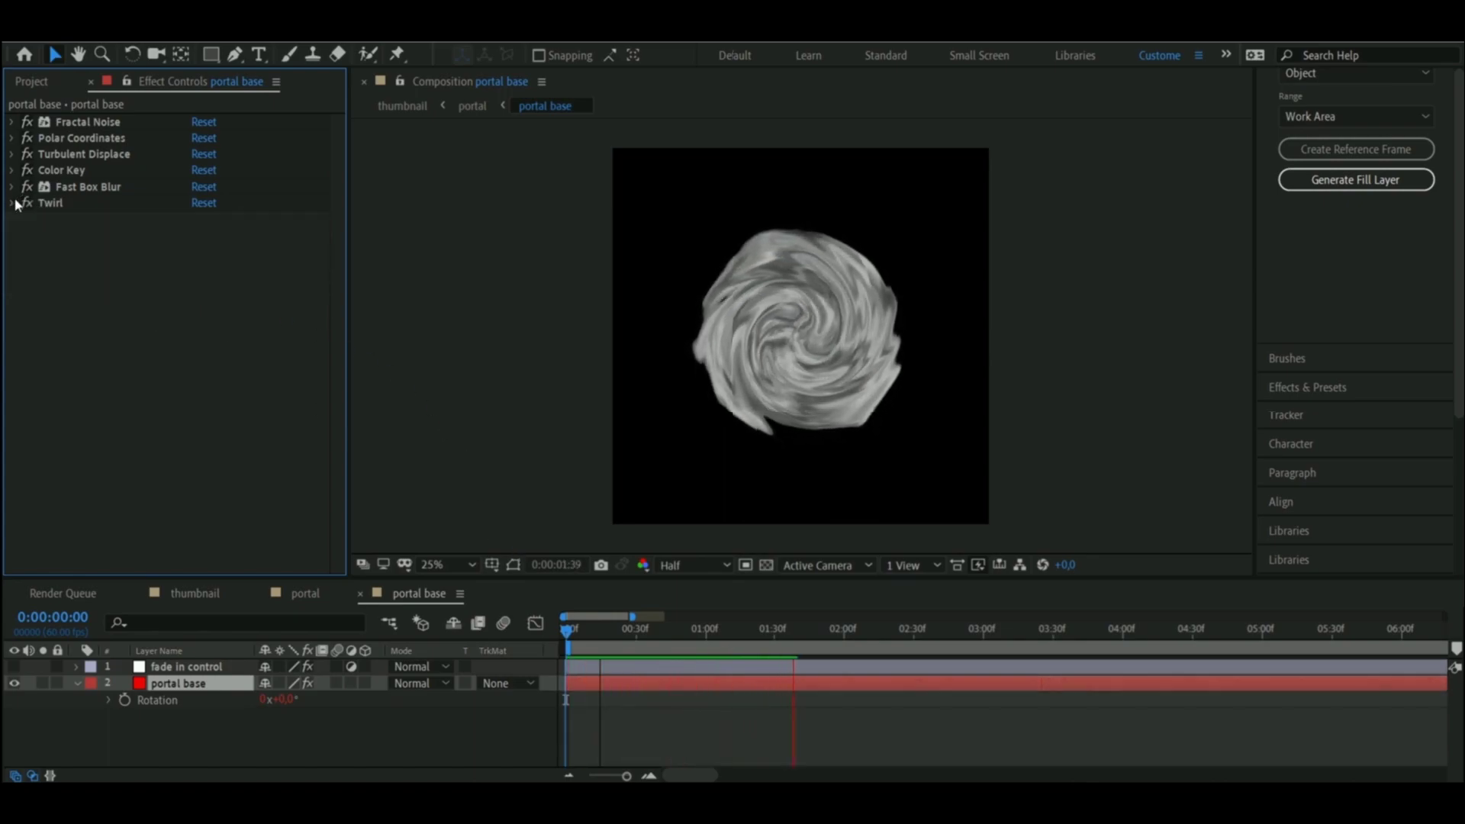
key("space")
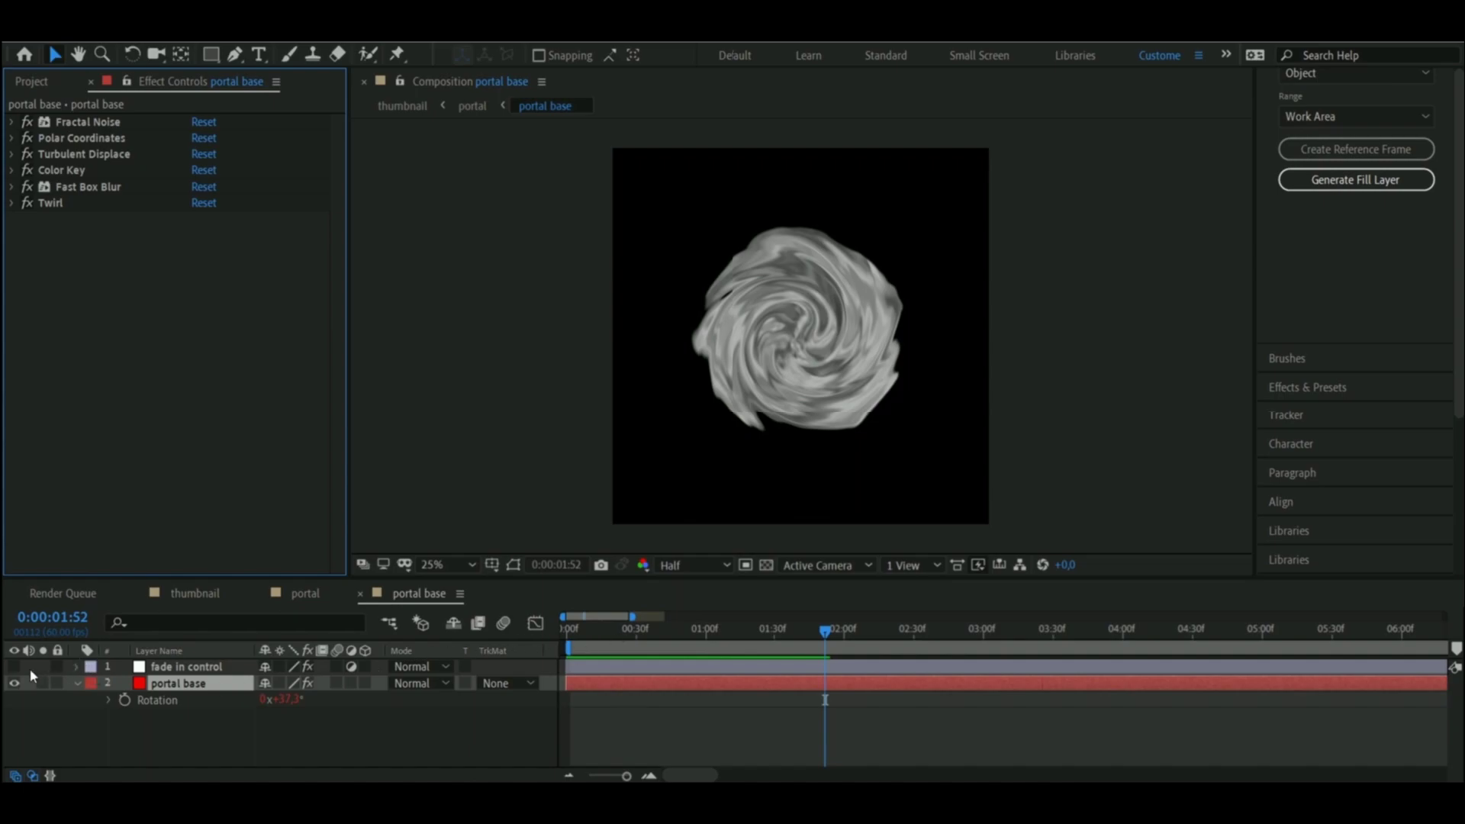
left_click(14, 667)
left_click(569, 629)
key("space")
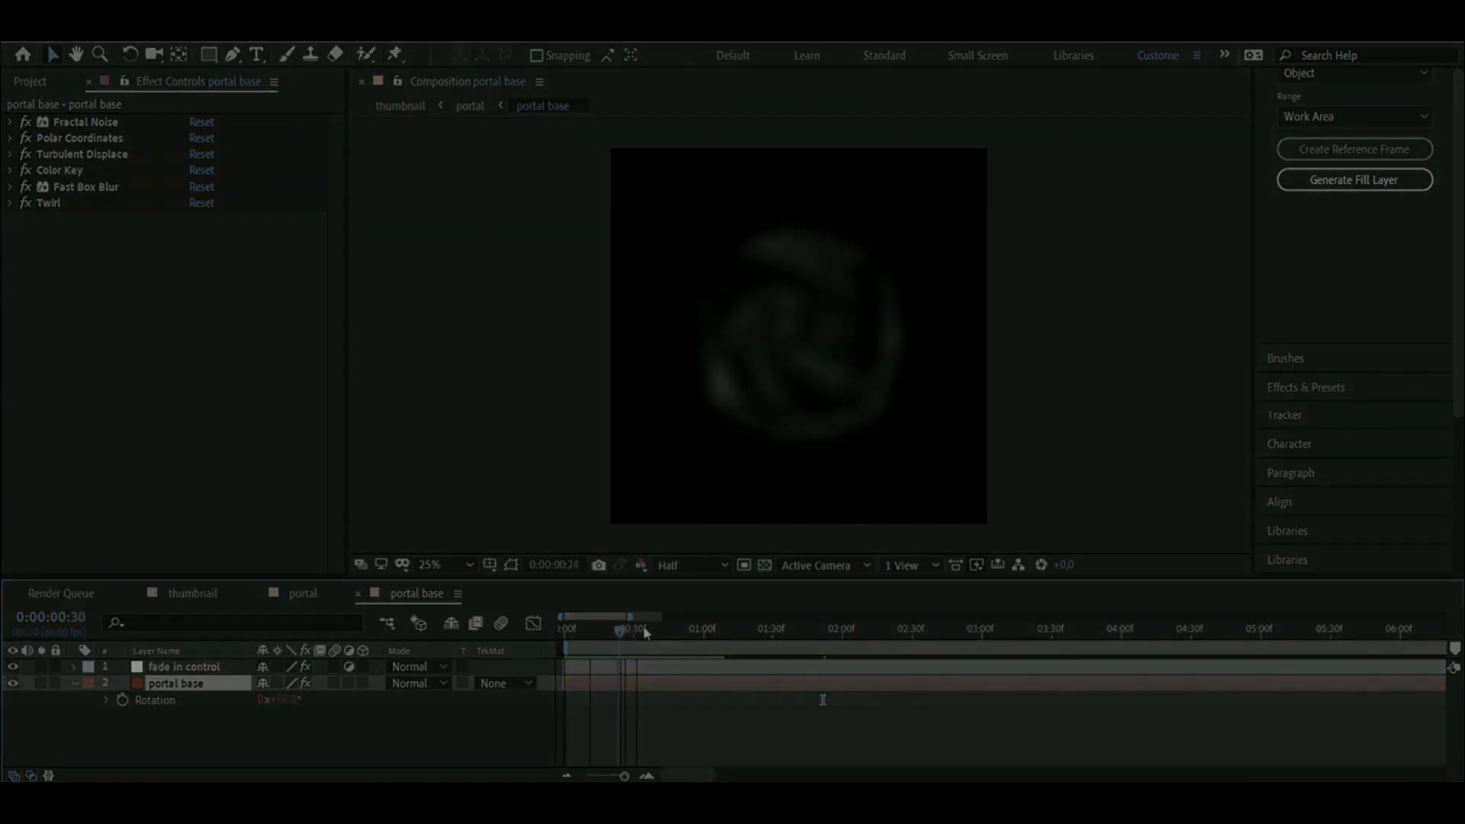
left_click(12, 667)
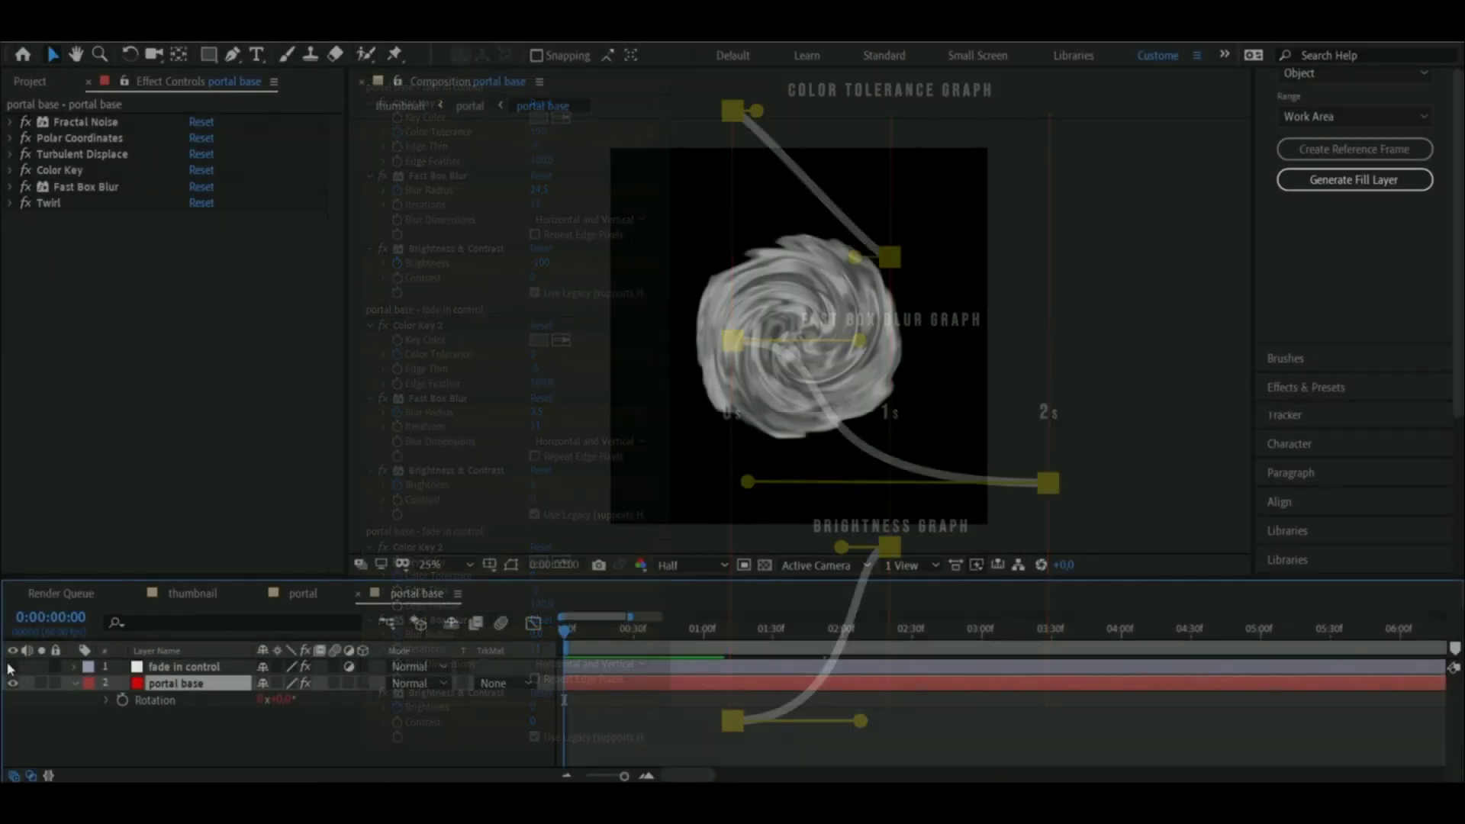
In the portal comp, show the back, center and glow + tint layers so the swirl turns yellow.
left_click(305, 593)
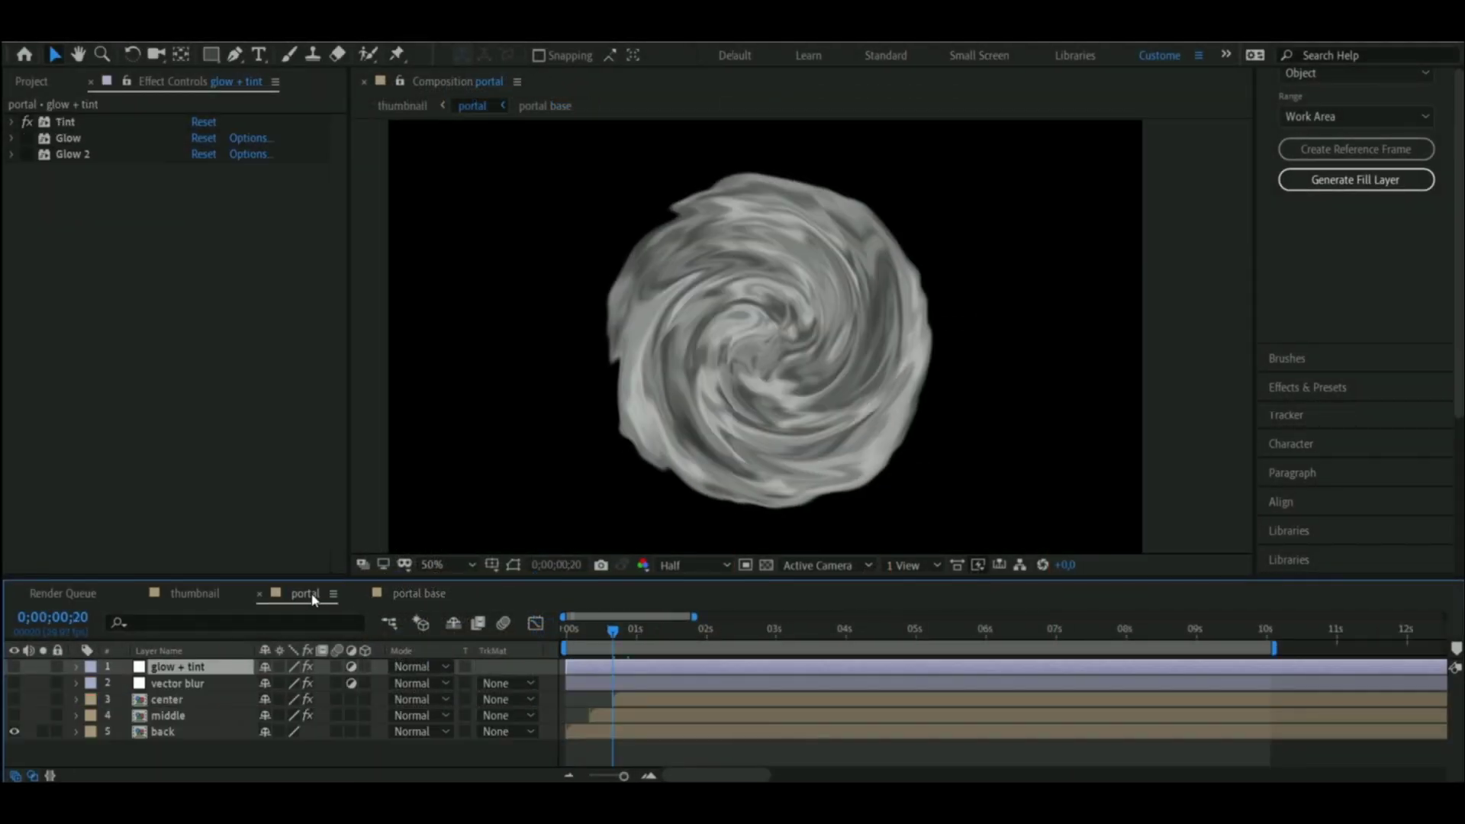
left_click(190, 731)
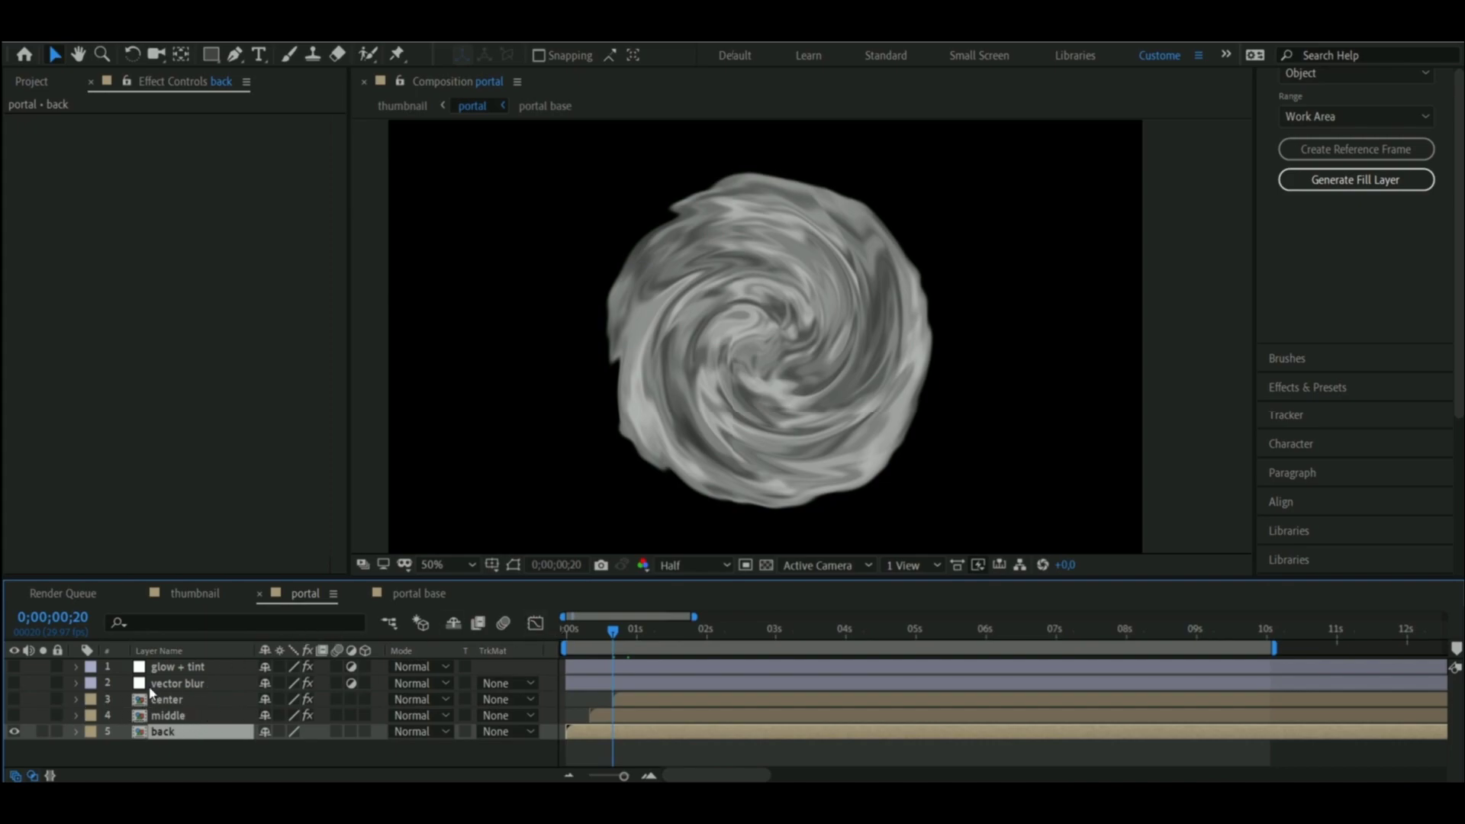
left_click(13, 731)
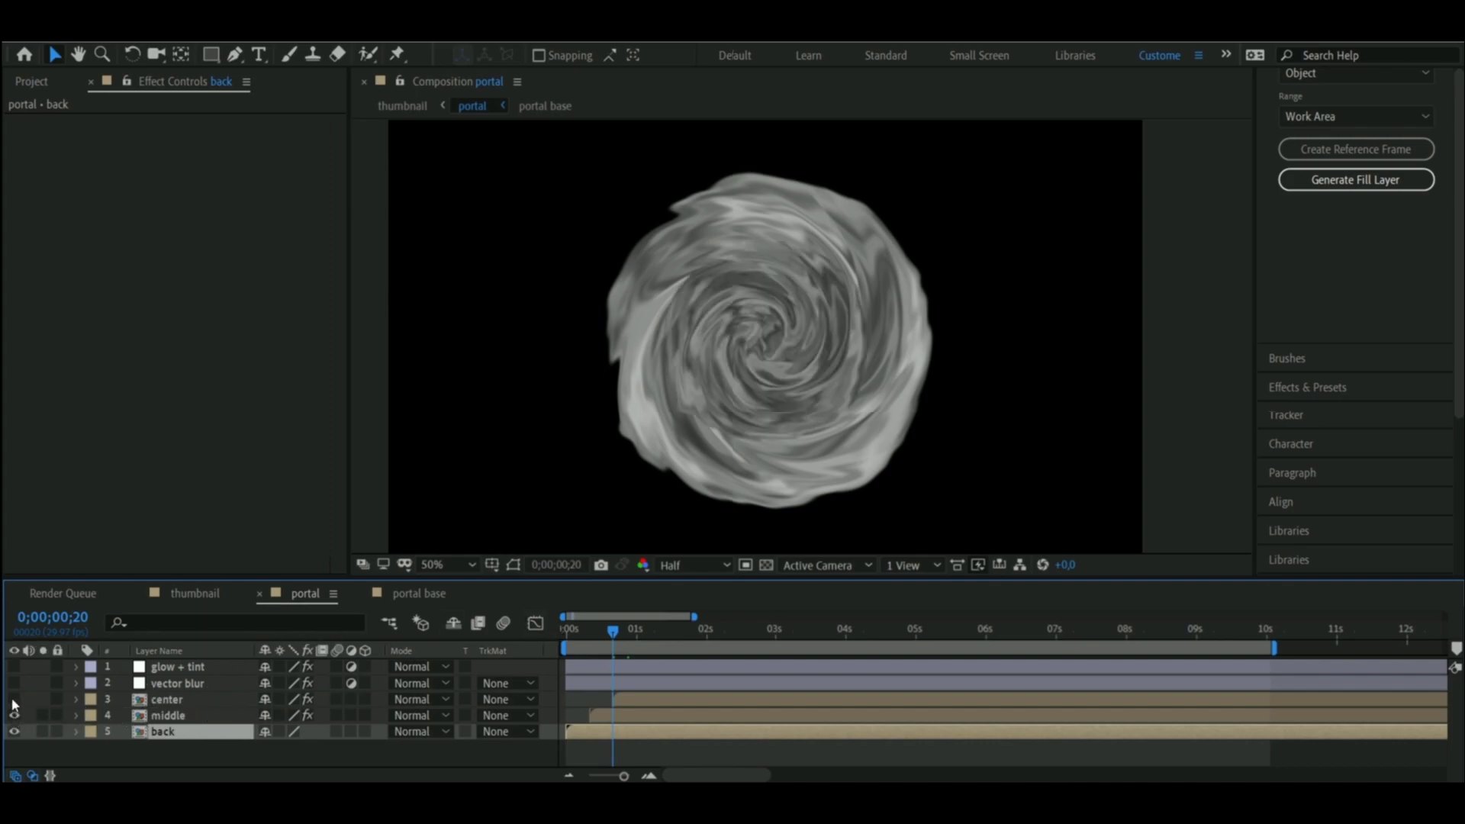
left_click(14, 700)
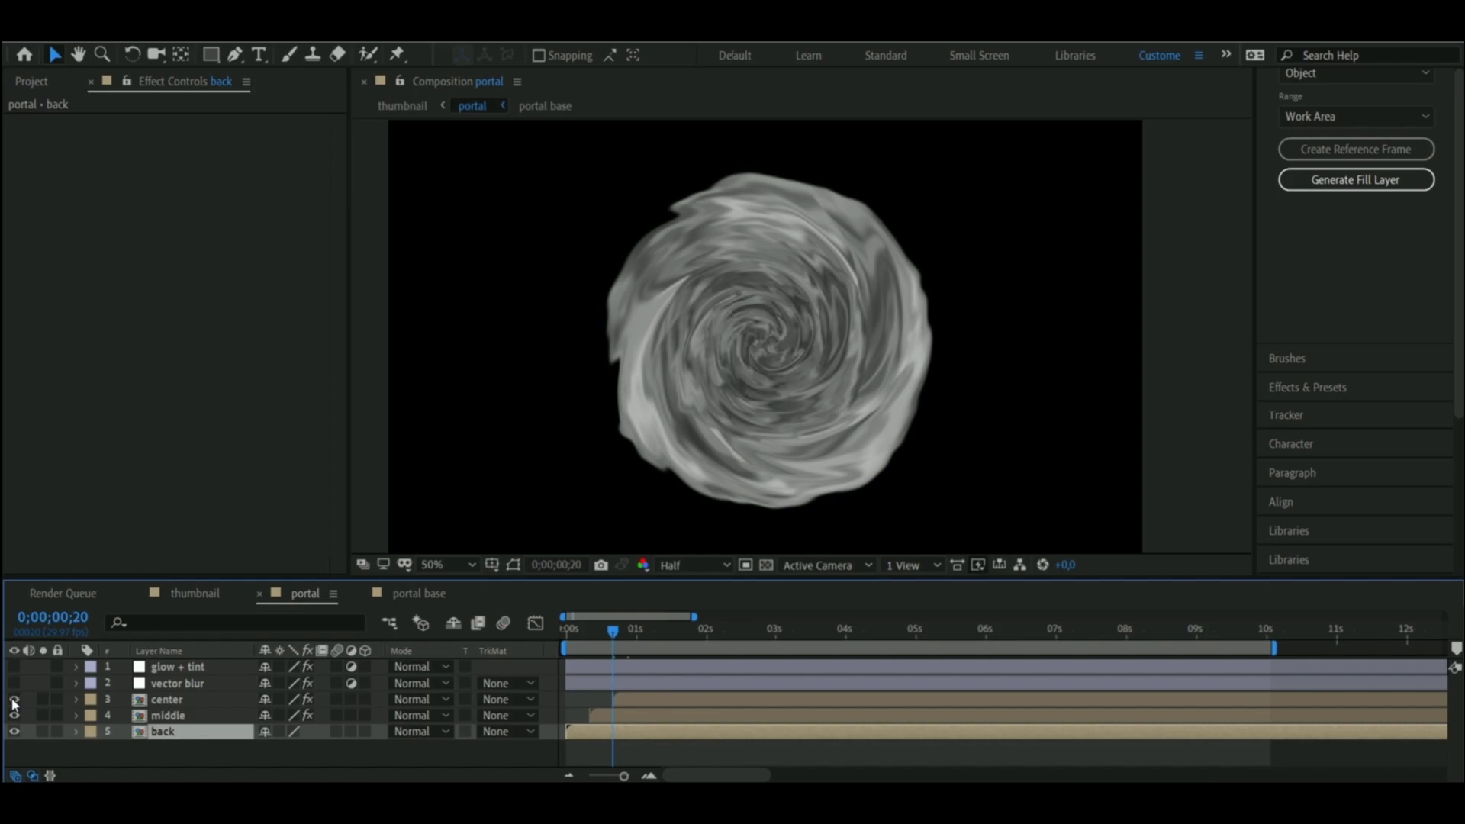
left_click(169, 668)
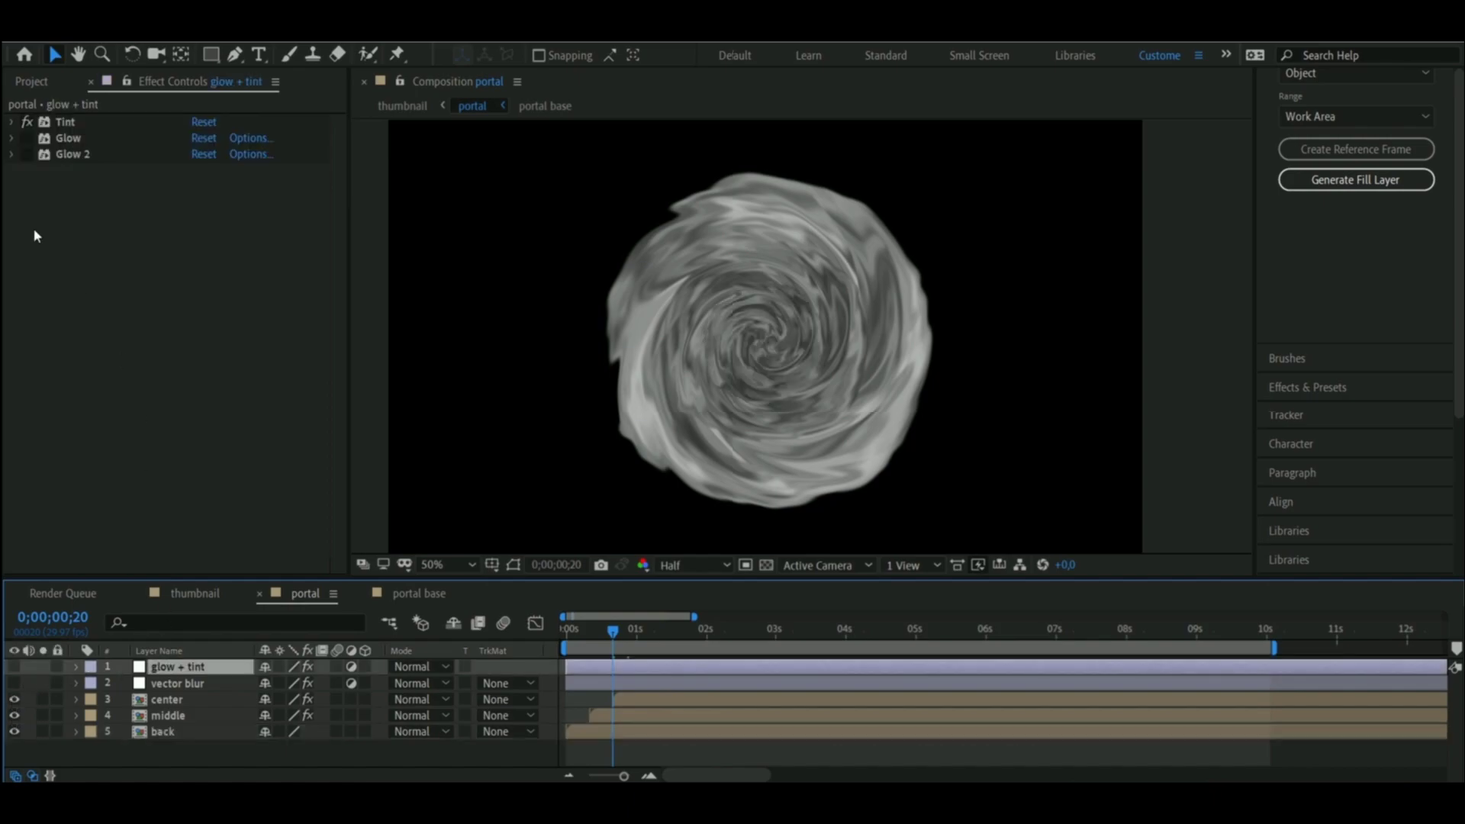
left_click(15, 667)
Enable Glow and Glow 2 on the glow + tint layer to brighten the swirl.
left_click(12, 122)
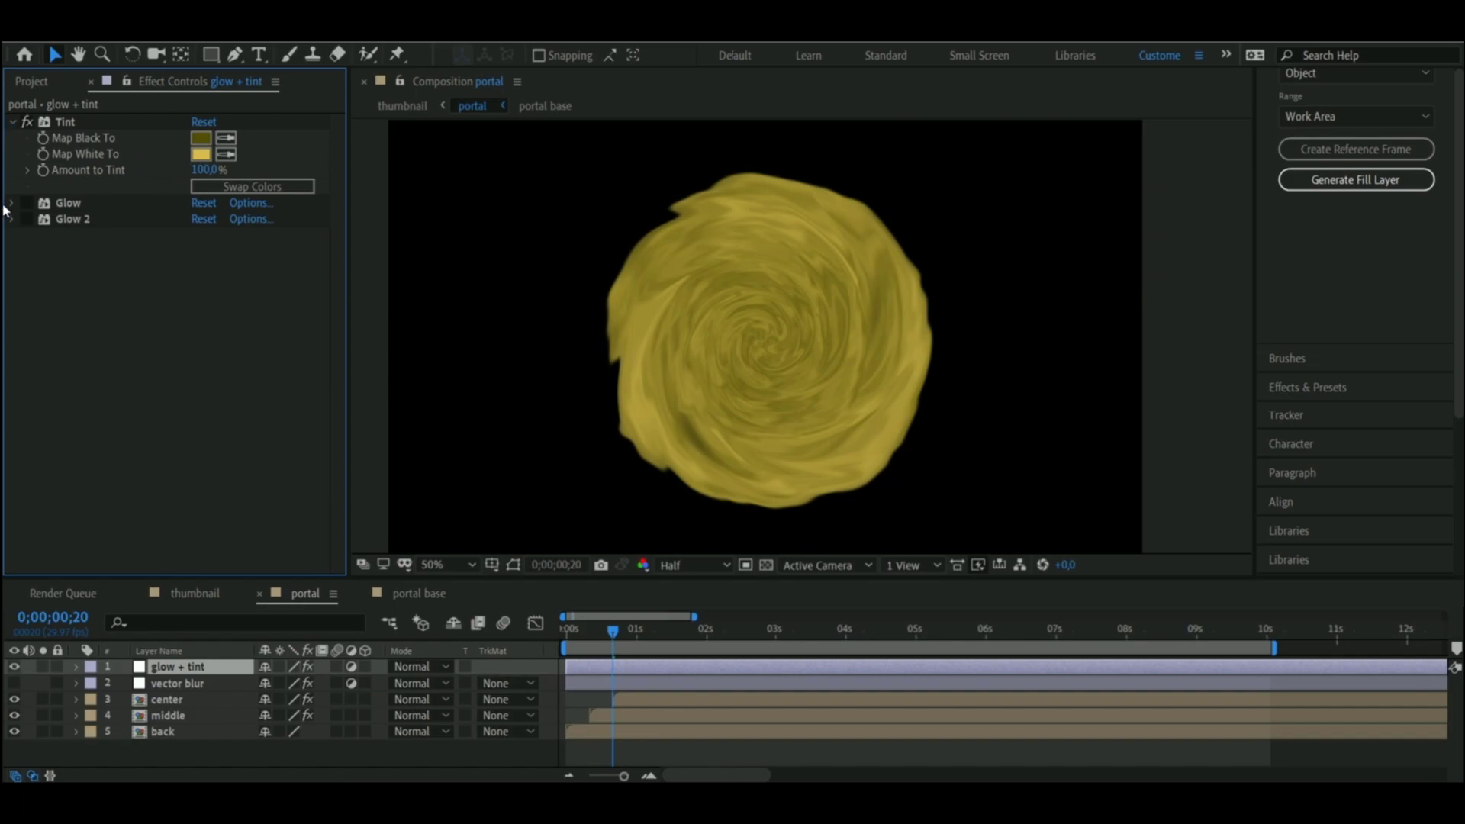
left_click(12, 123)
left_click(12, 139)
left_click(27, 138)
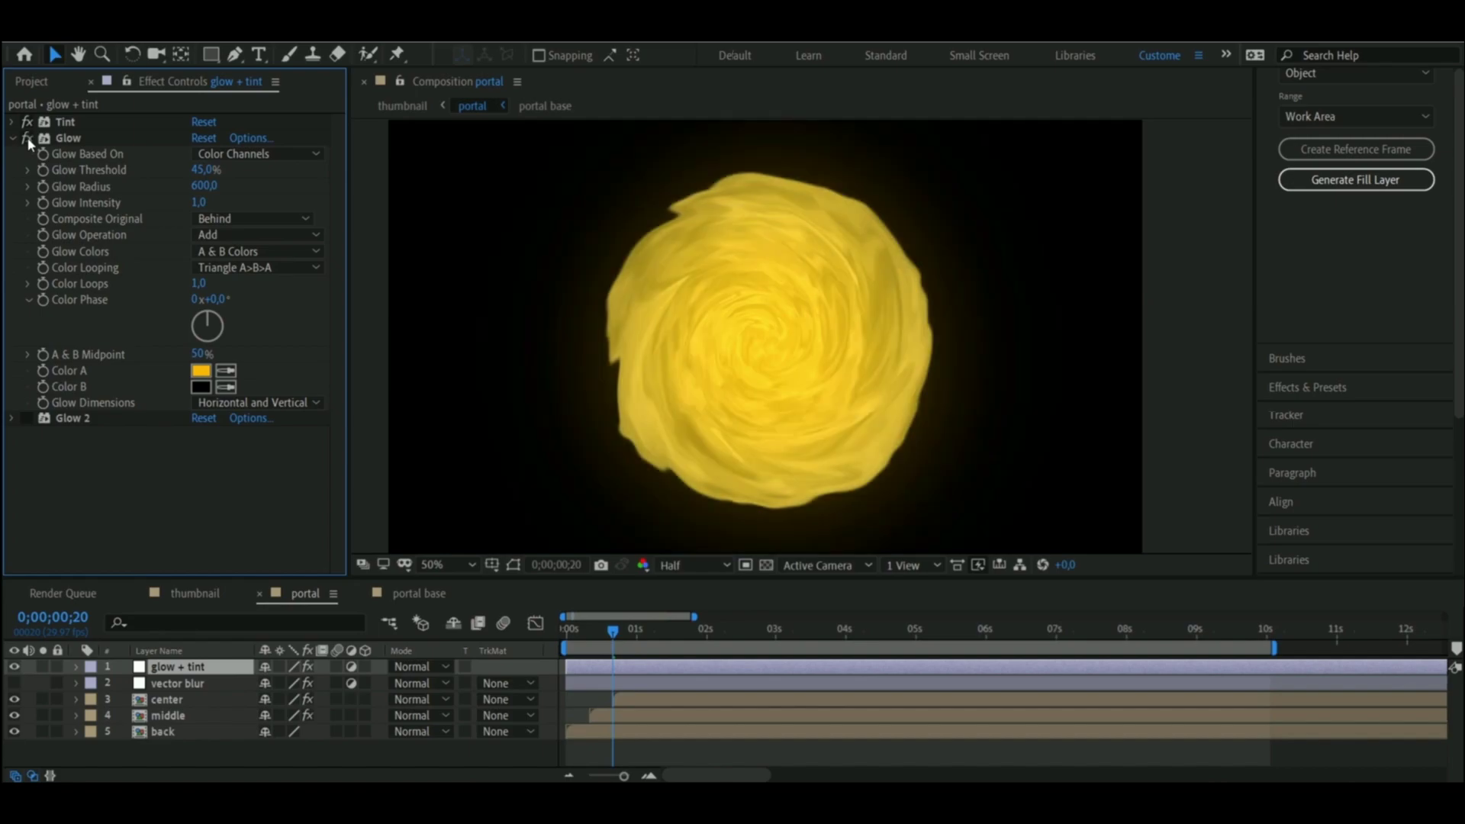
left_click(12, 138)
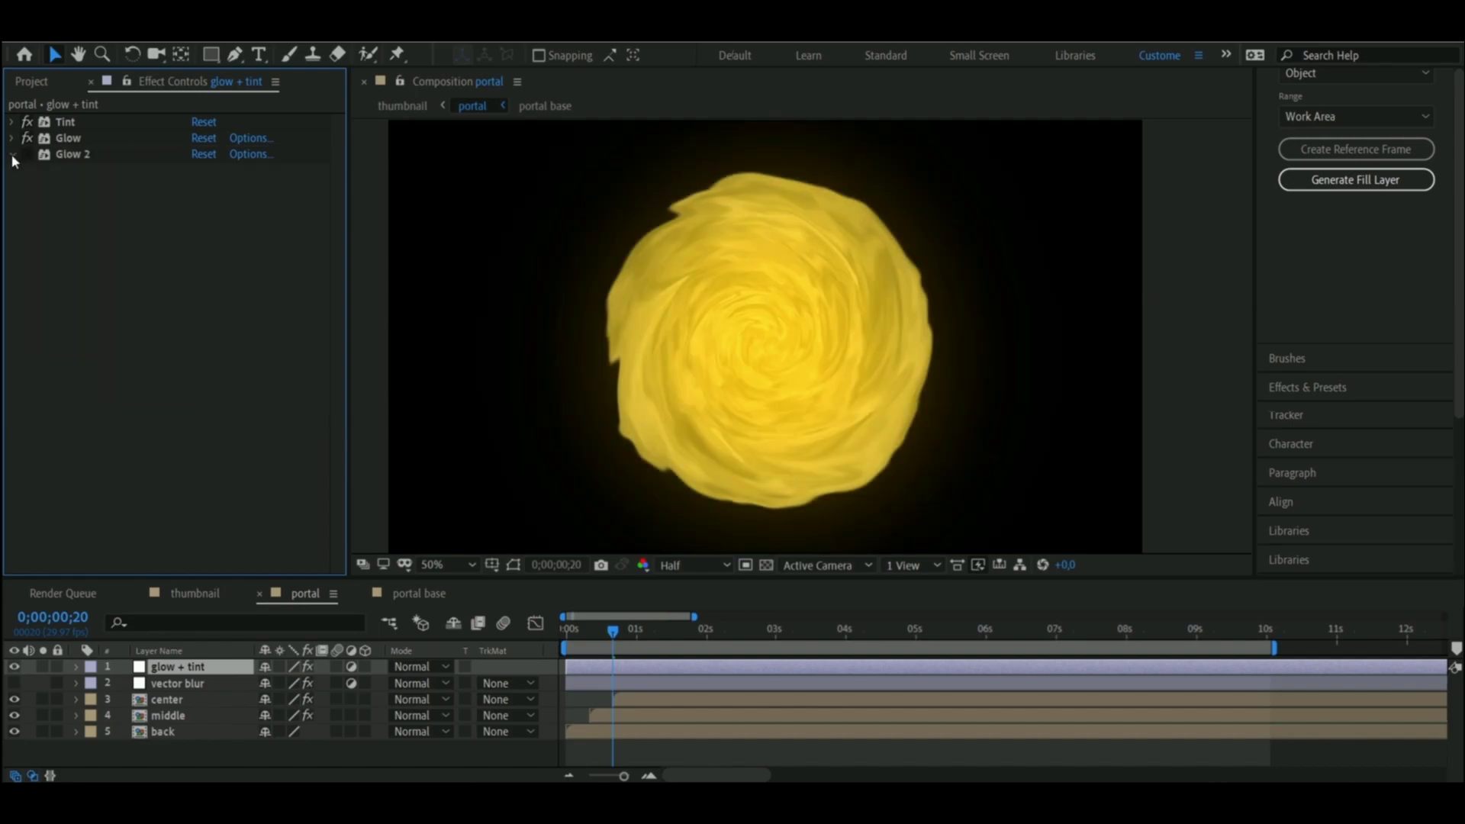
left_click(12, 155)
left_click(27, 154)
left_click(14, 155)
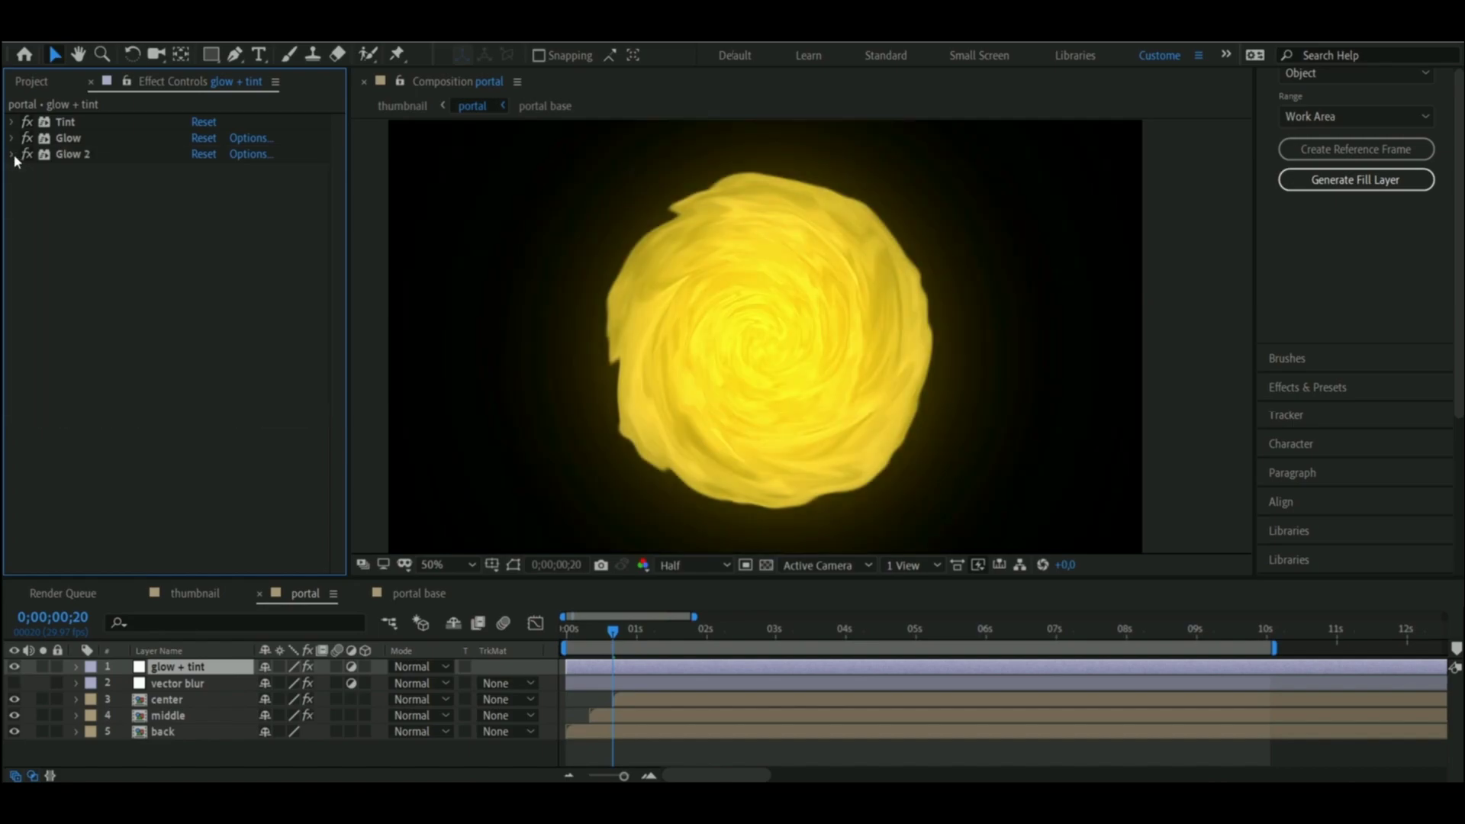
Make the vector blur layer visible and preview the smeared swirl animation.
left_click(160, 683)
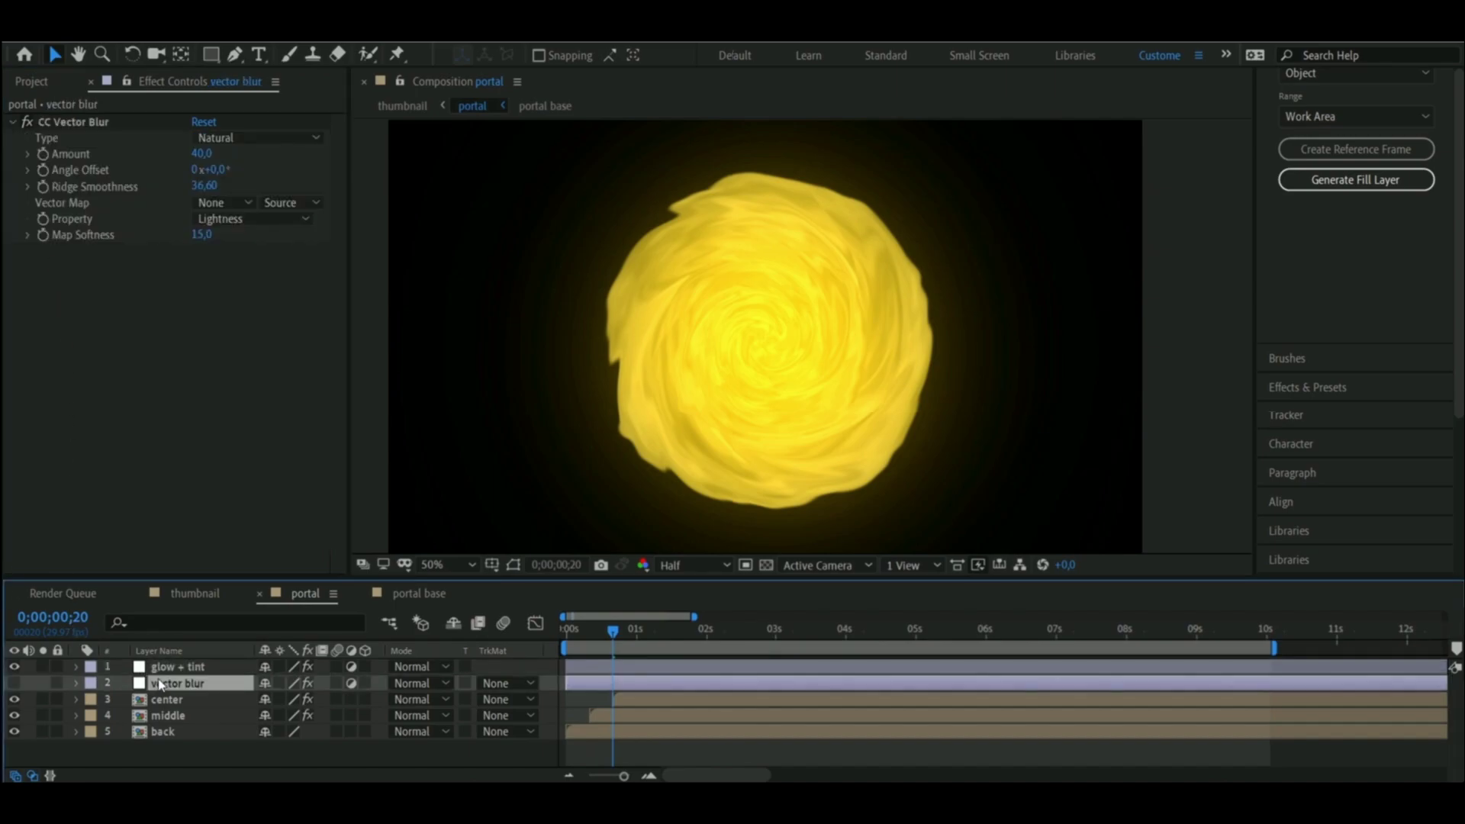
left_click(14, 683)
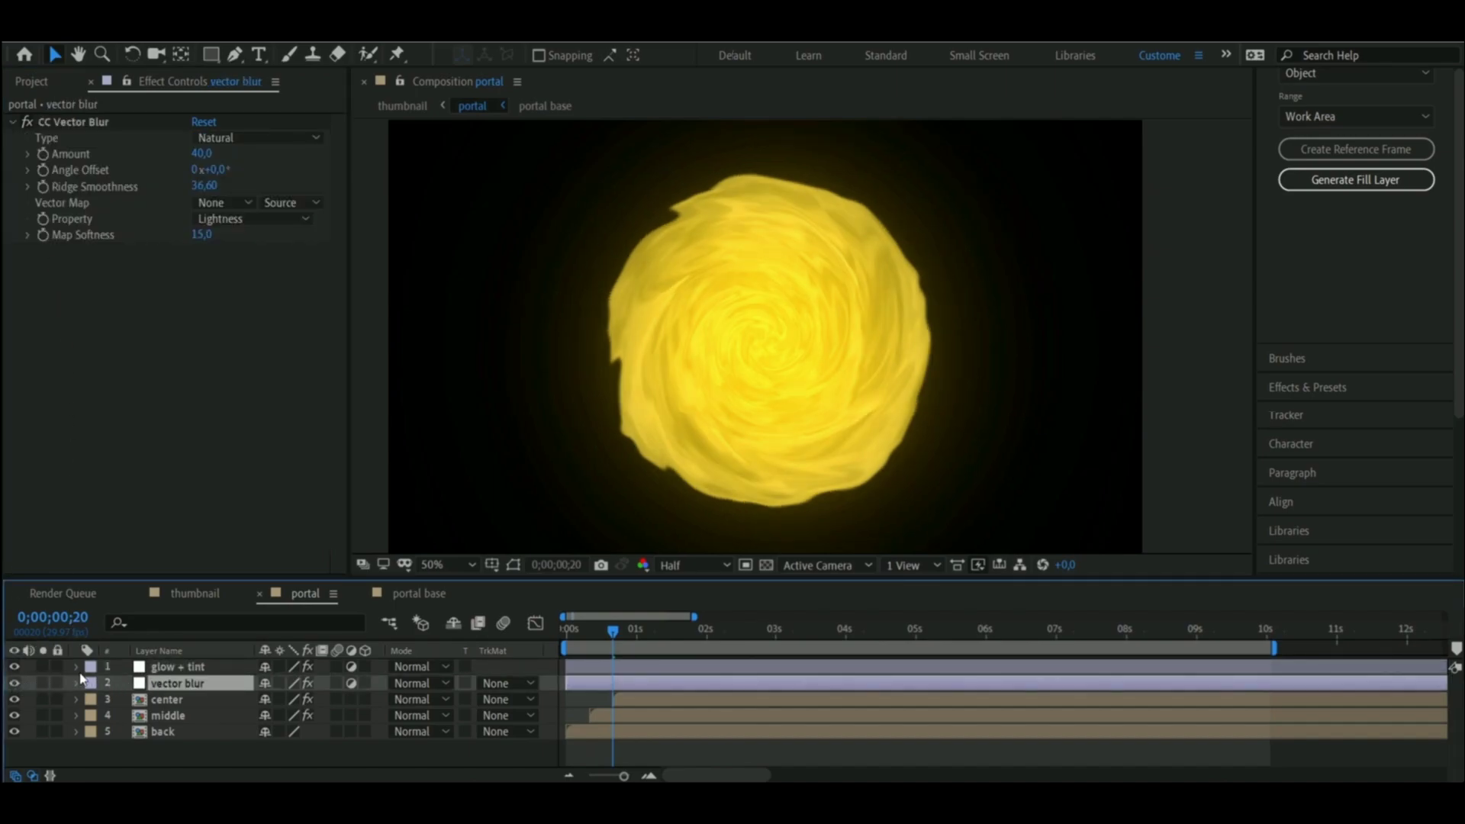
key("space")
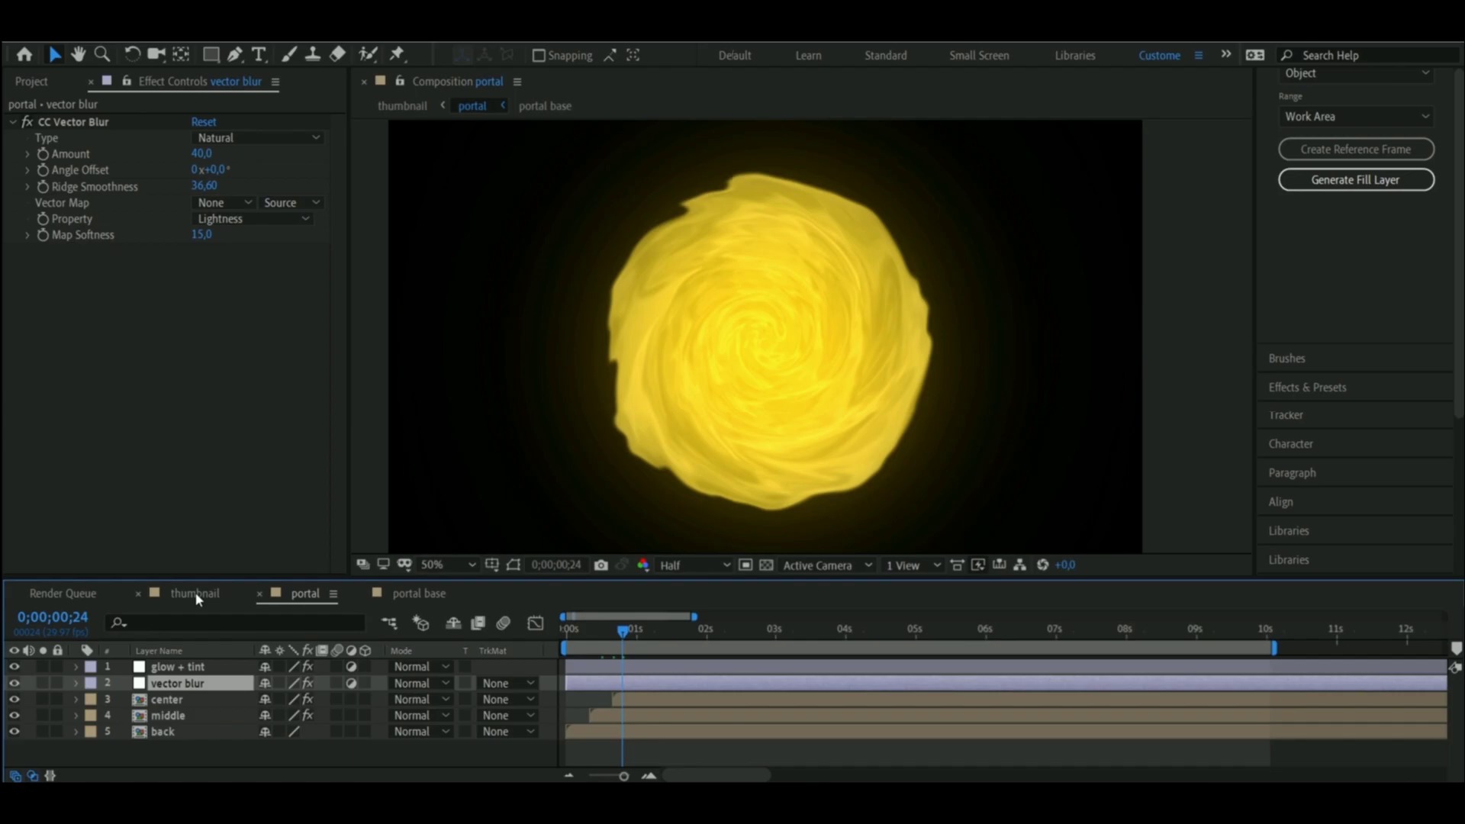
In the thumbnail comp, hide the title text, logo and overlay layers 1–5.
left_click(197, 596)
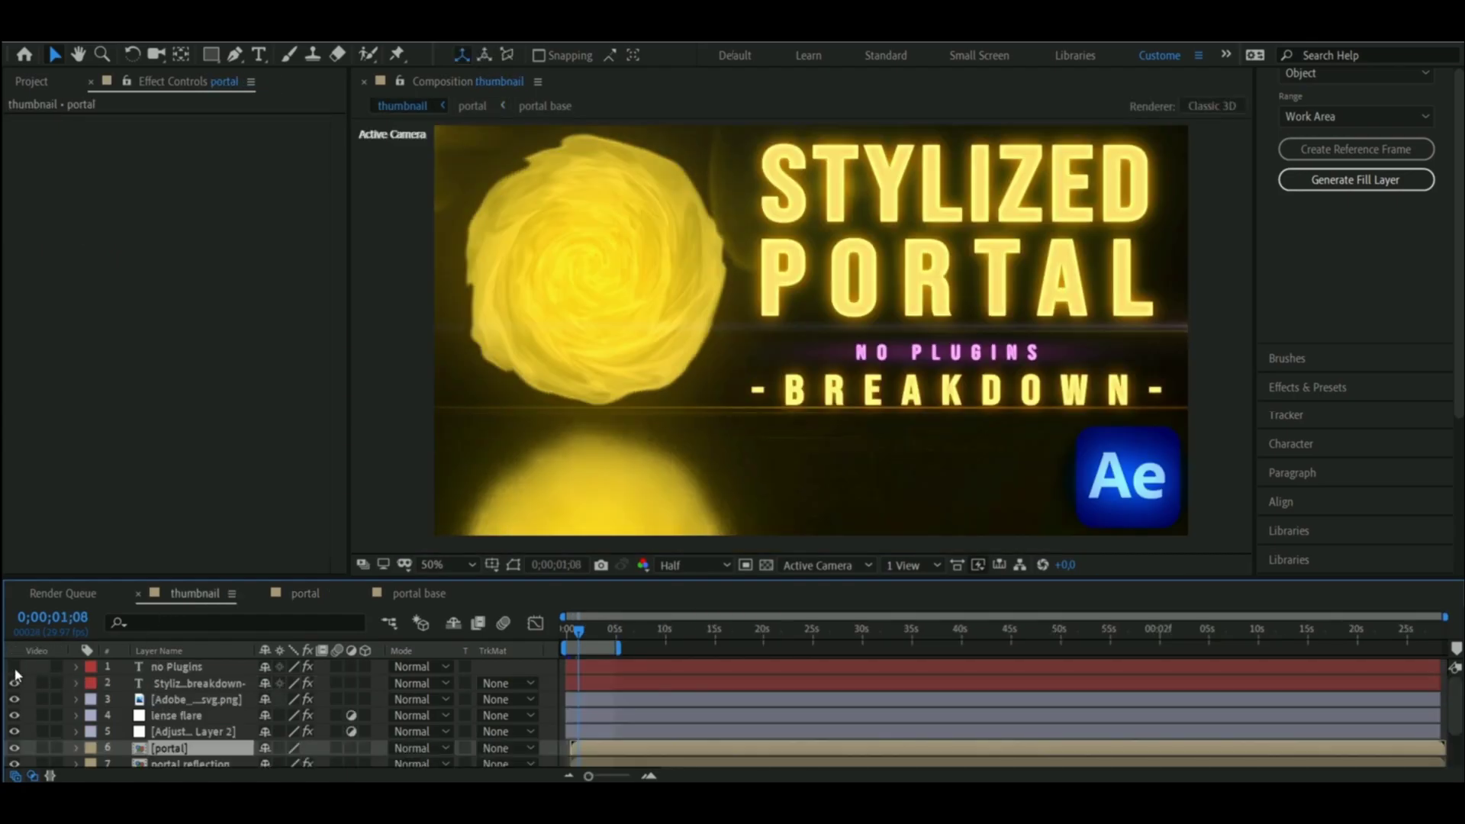
left_click_drag(14, 668, 15, 729)
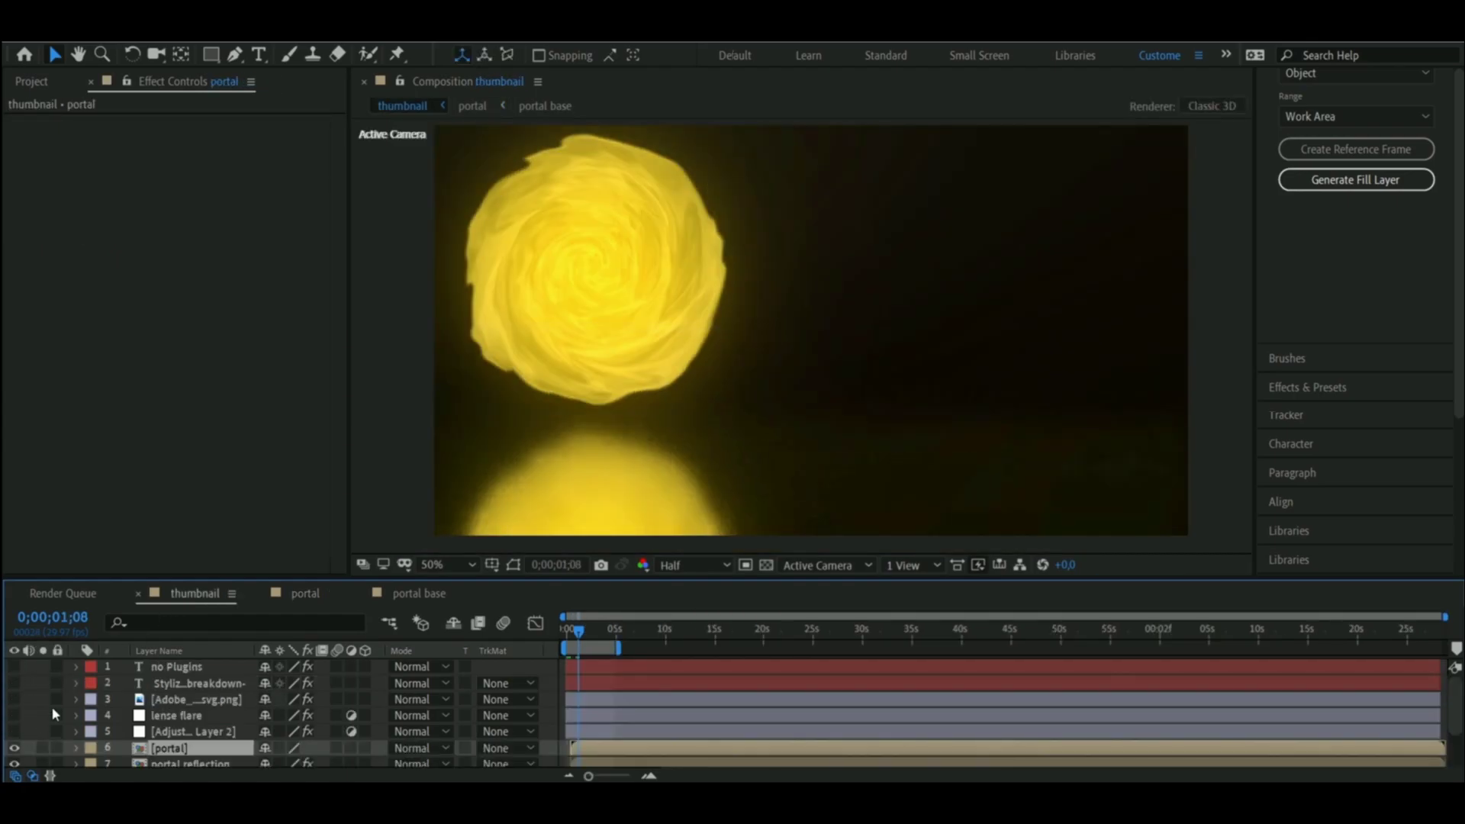
scroll(132, 699, "down", 3)
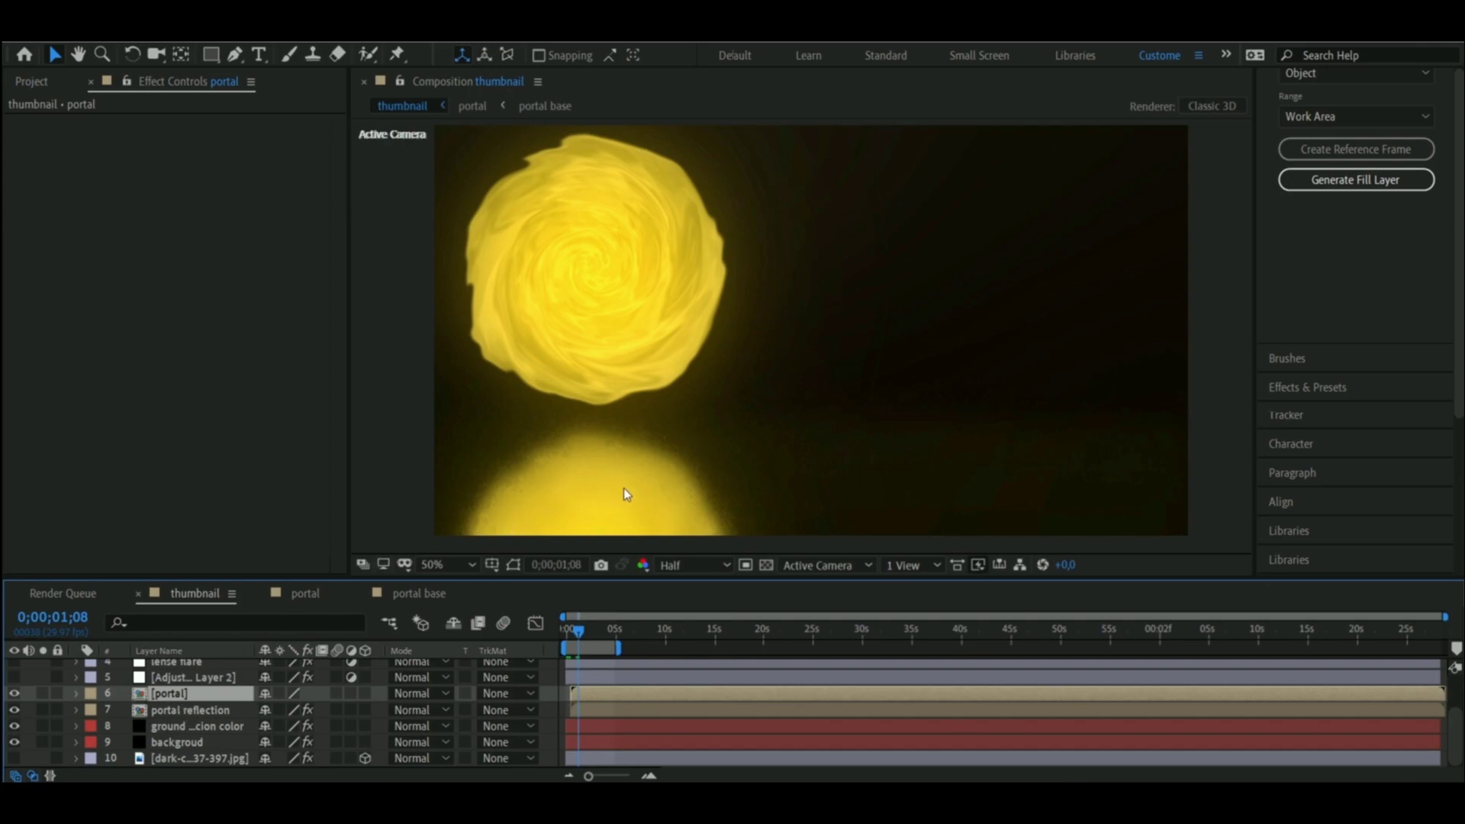
Select the portal reflection layer and toggle the concrete texture layer's visibility and 3D switch, leaving it hidden.
left_click(205, 711)
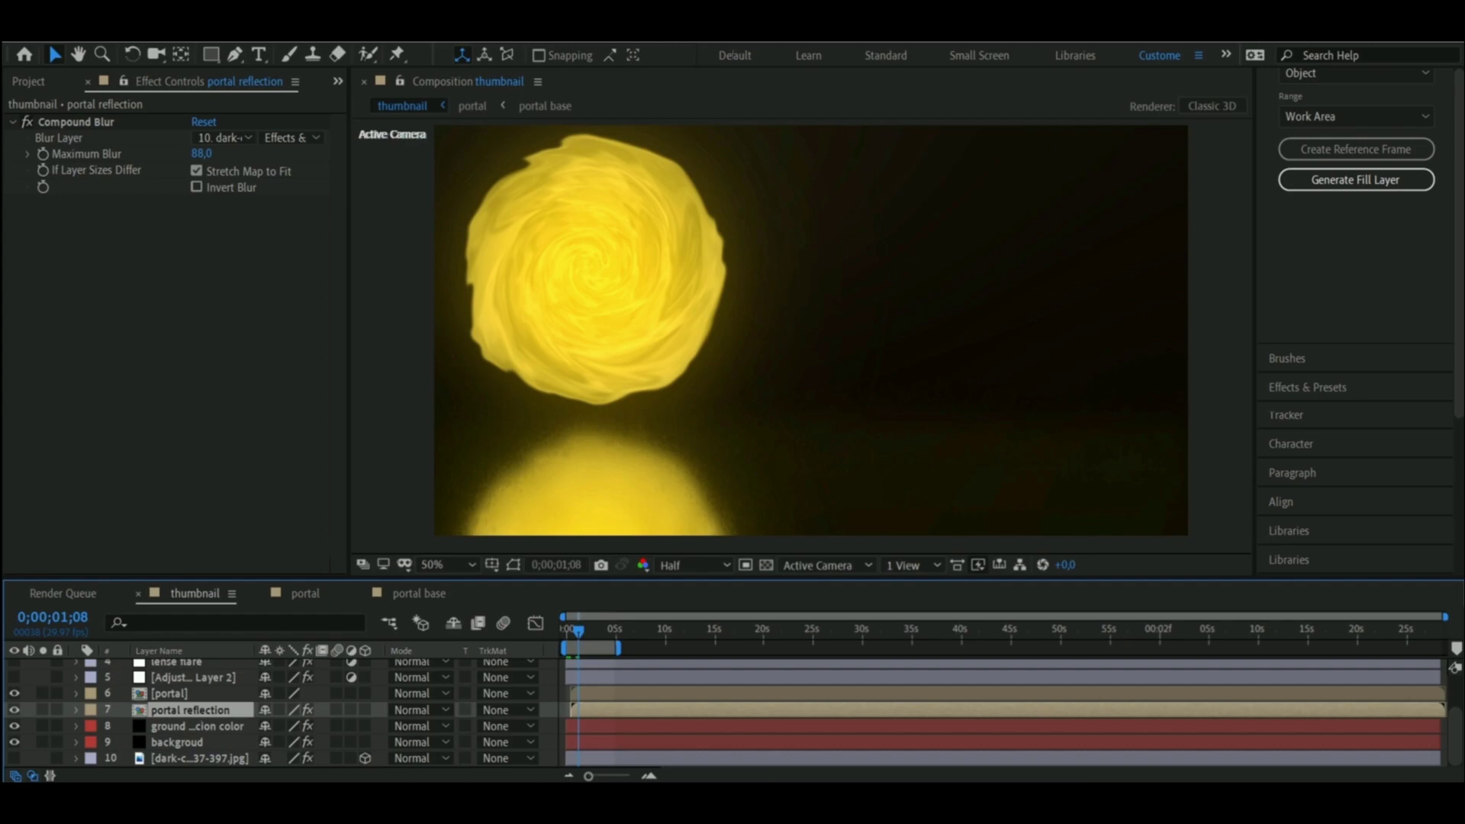
left_click(153, 30)
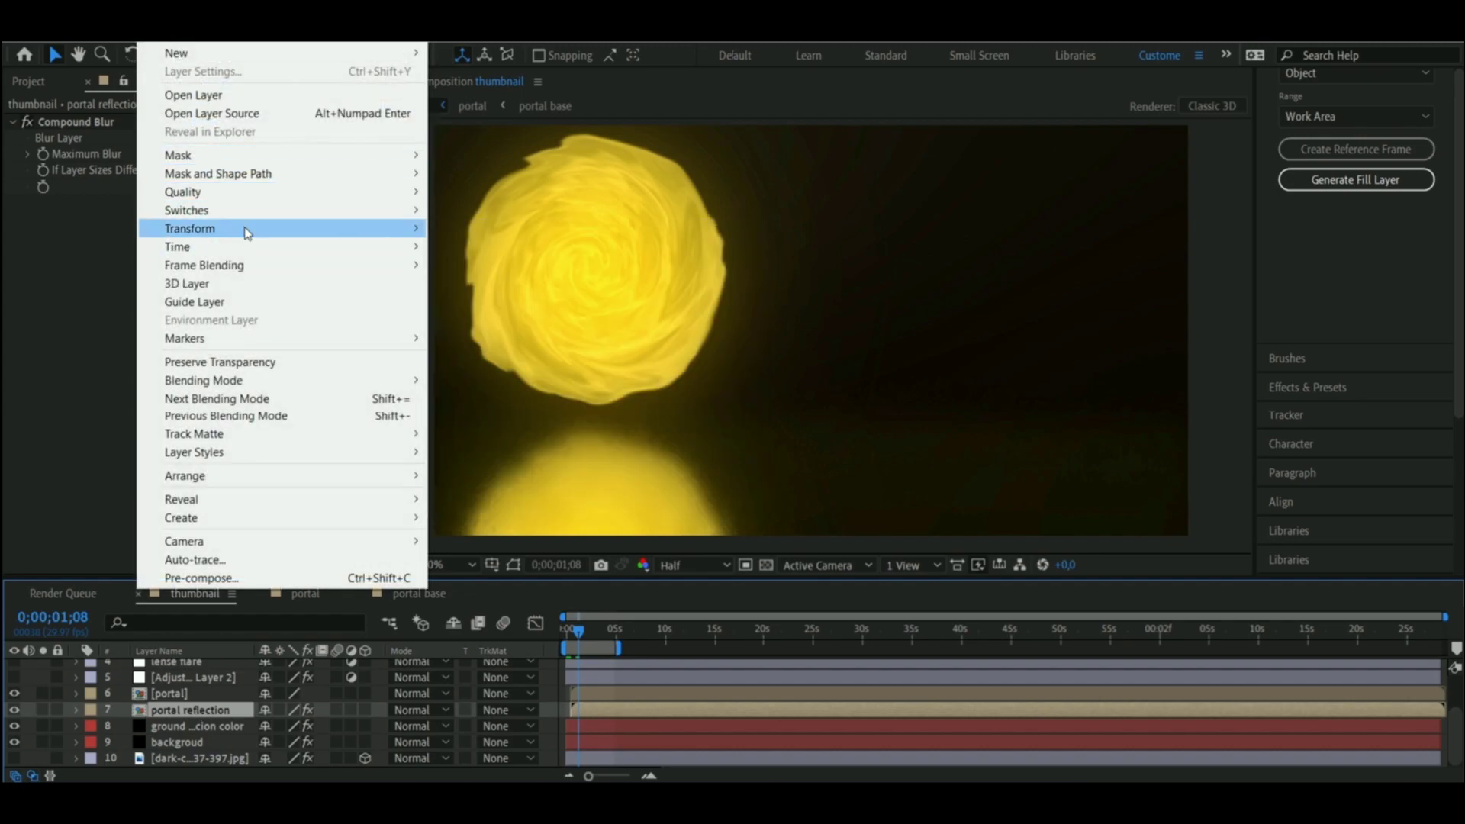
mouse_move(247, 232)
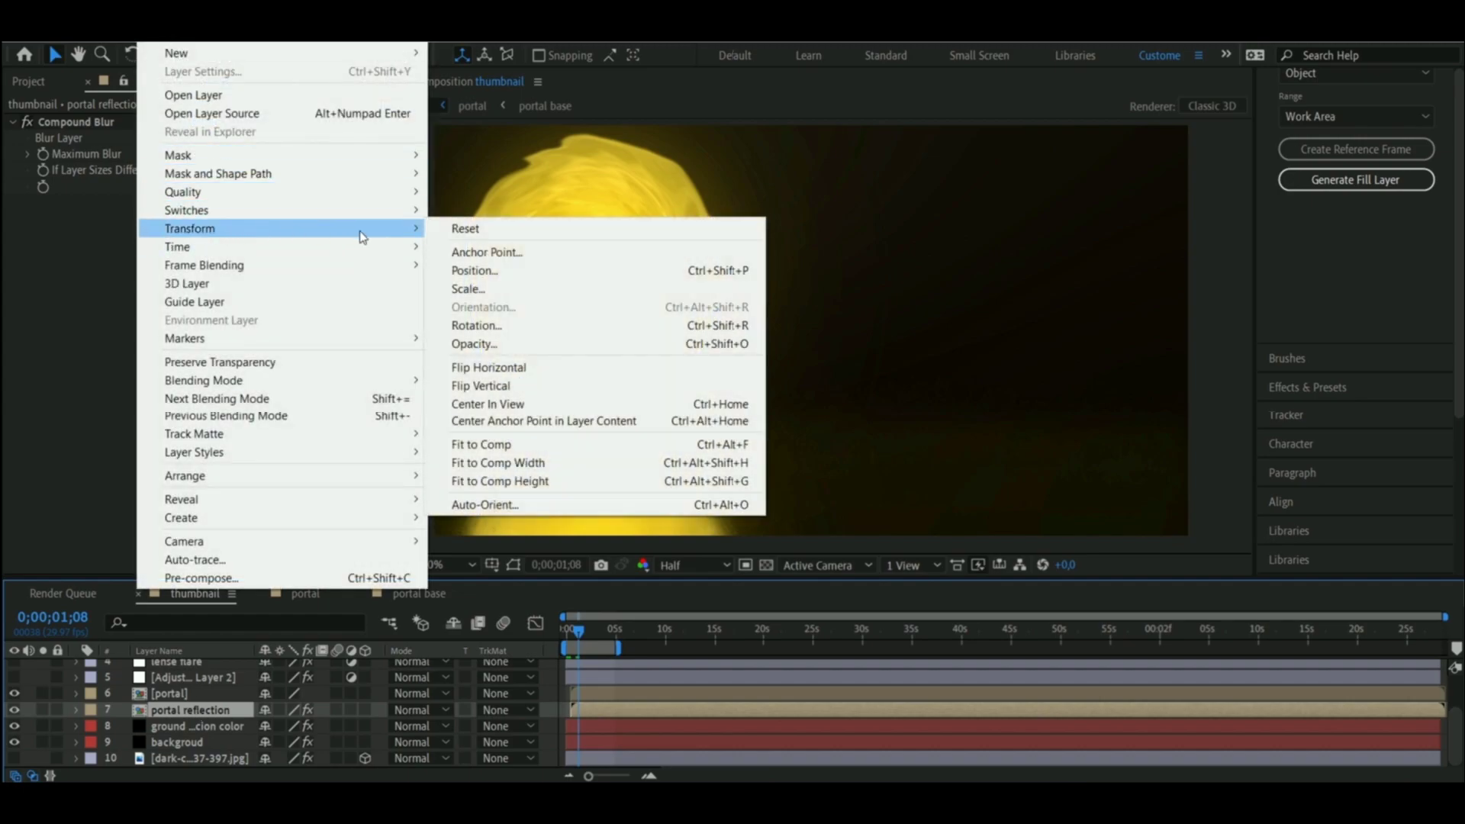
left_click(104, 349)
left_click(14, 758)
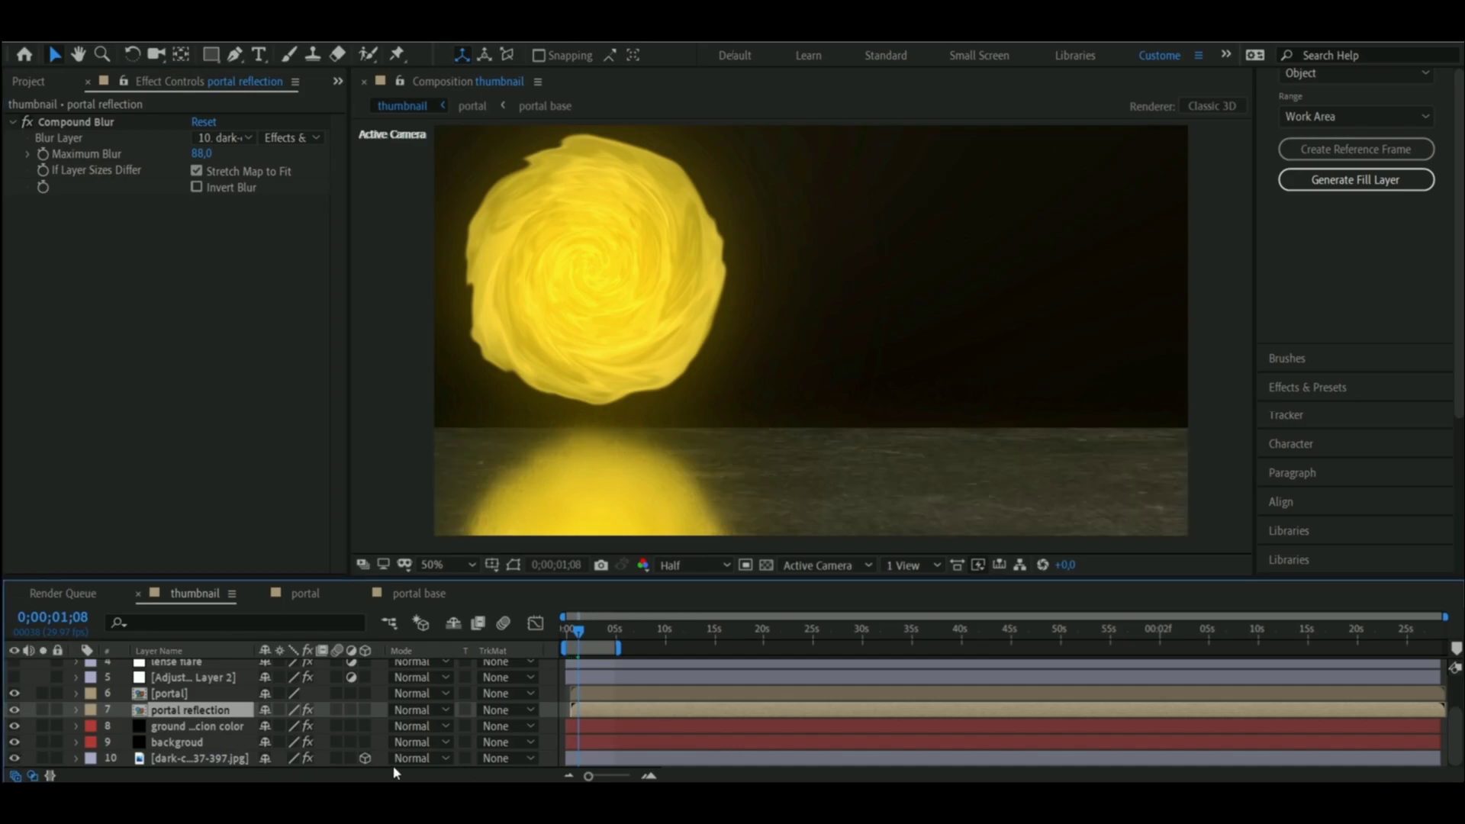
left_click(365, 757)
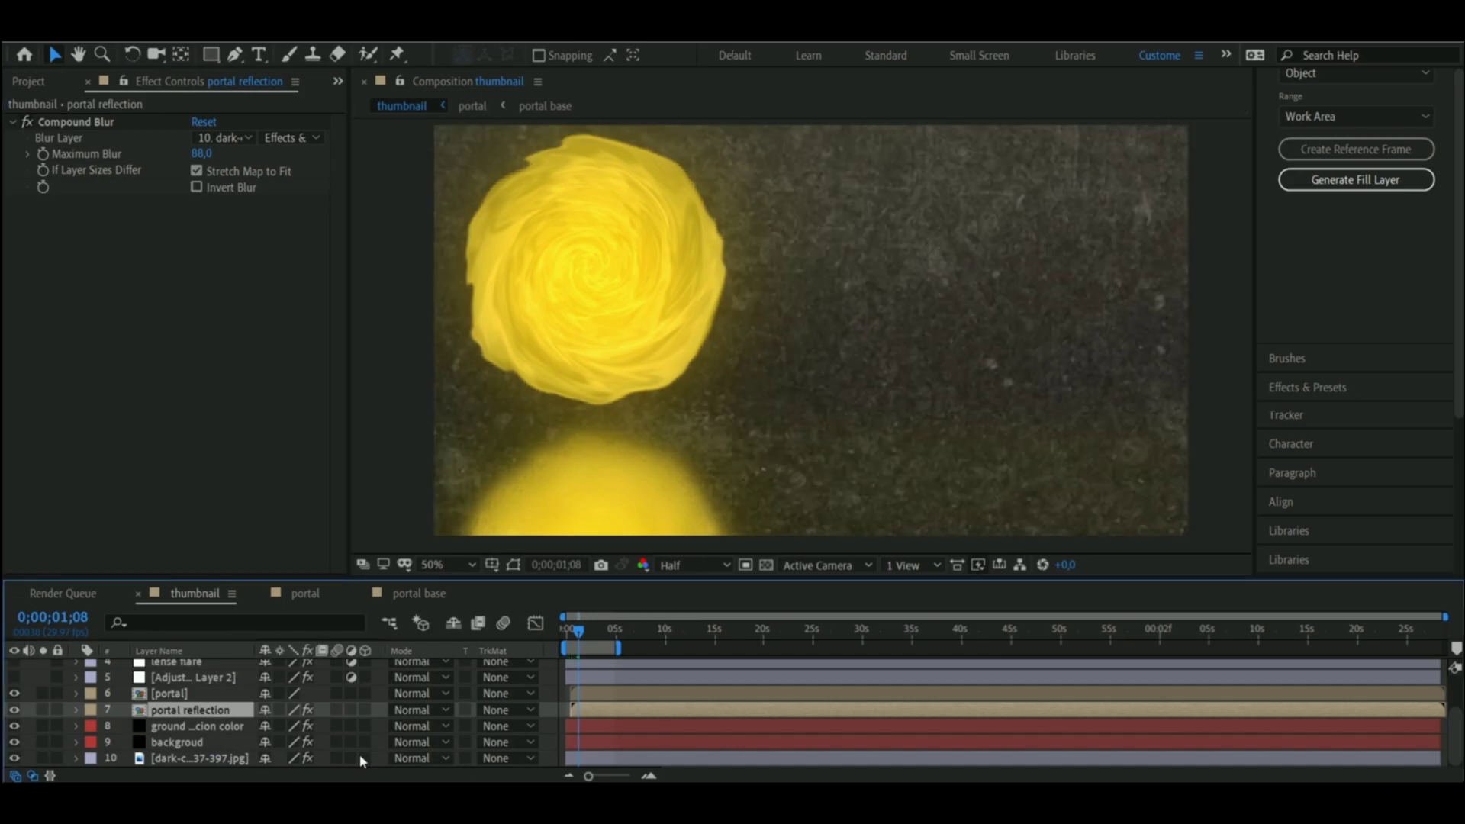
left_click(365, 758)
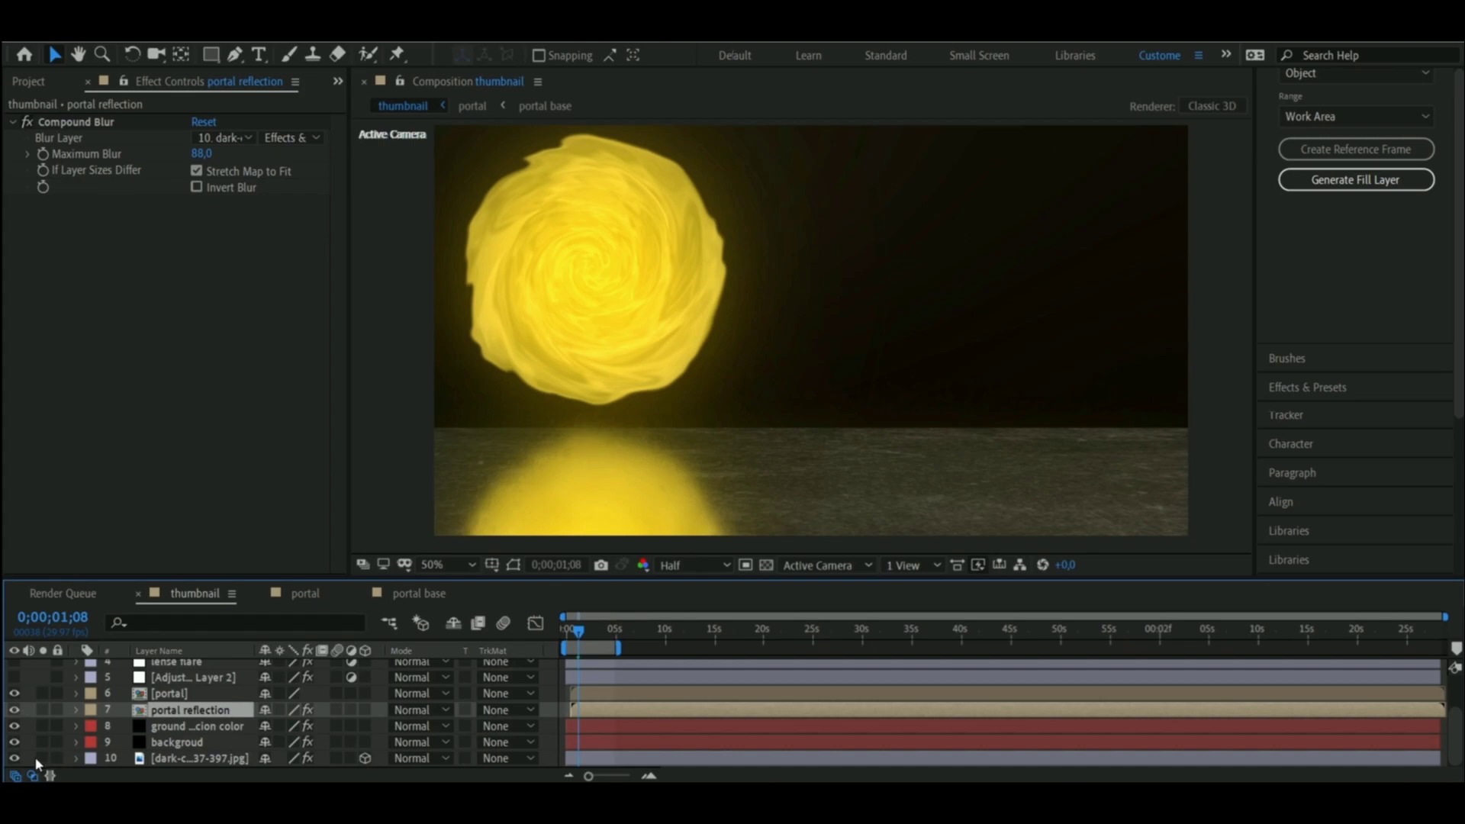
left_click(14, 758)
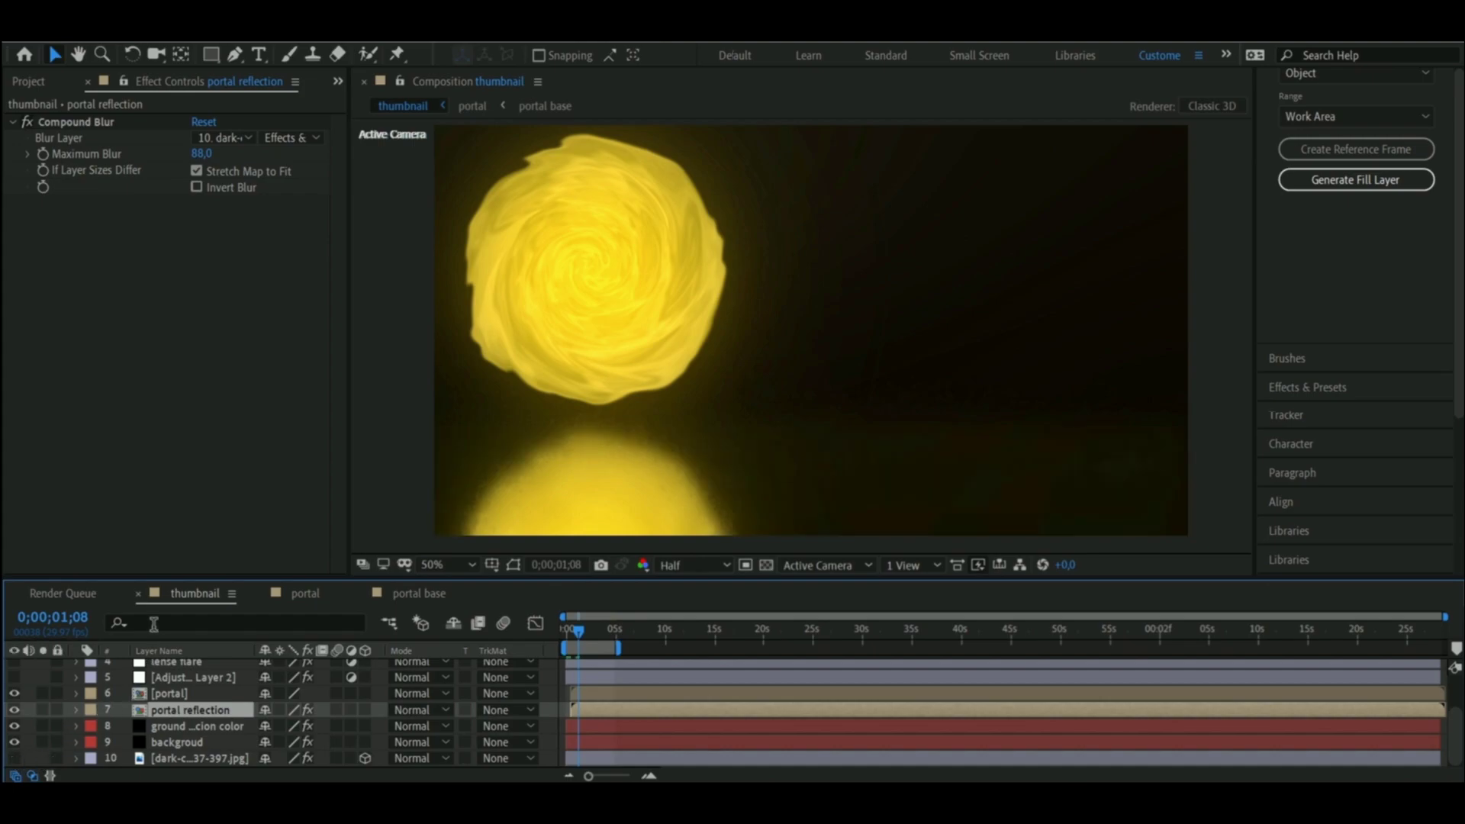
Confirm the reflection's Compound Blur uses the concrete texture layer, leaving it unchanged.
left_click(31, 127)
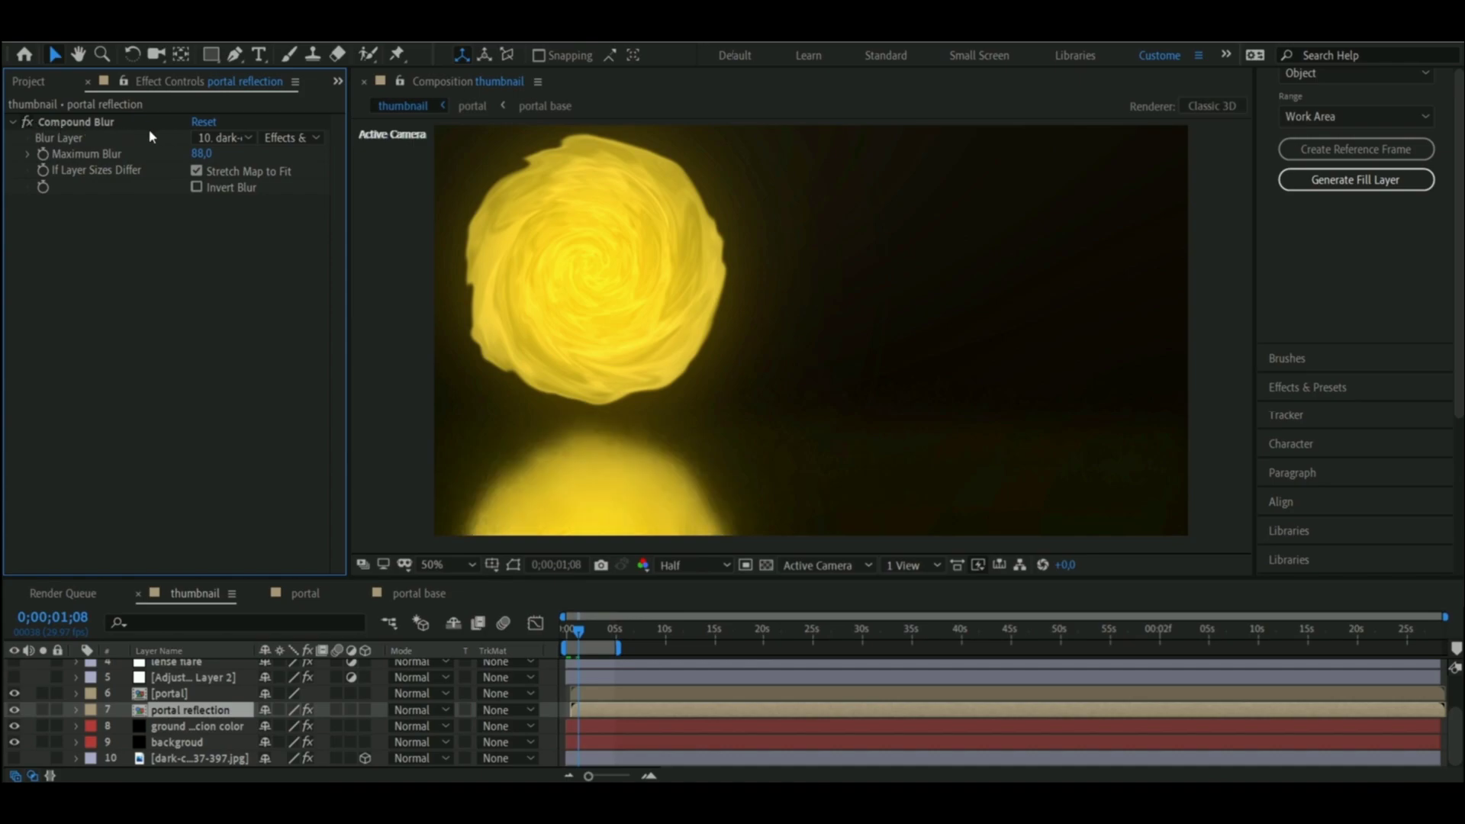
left_click(217, 138)
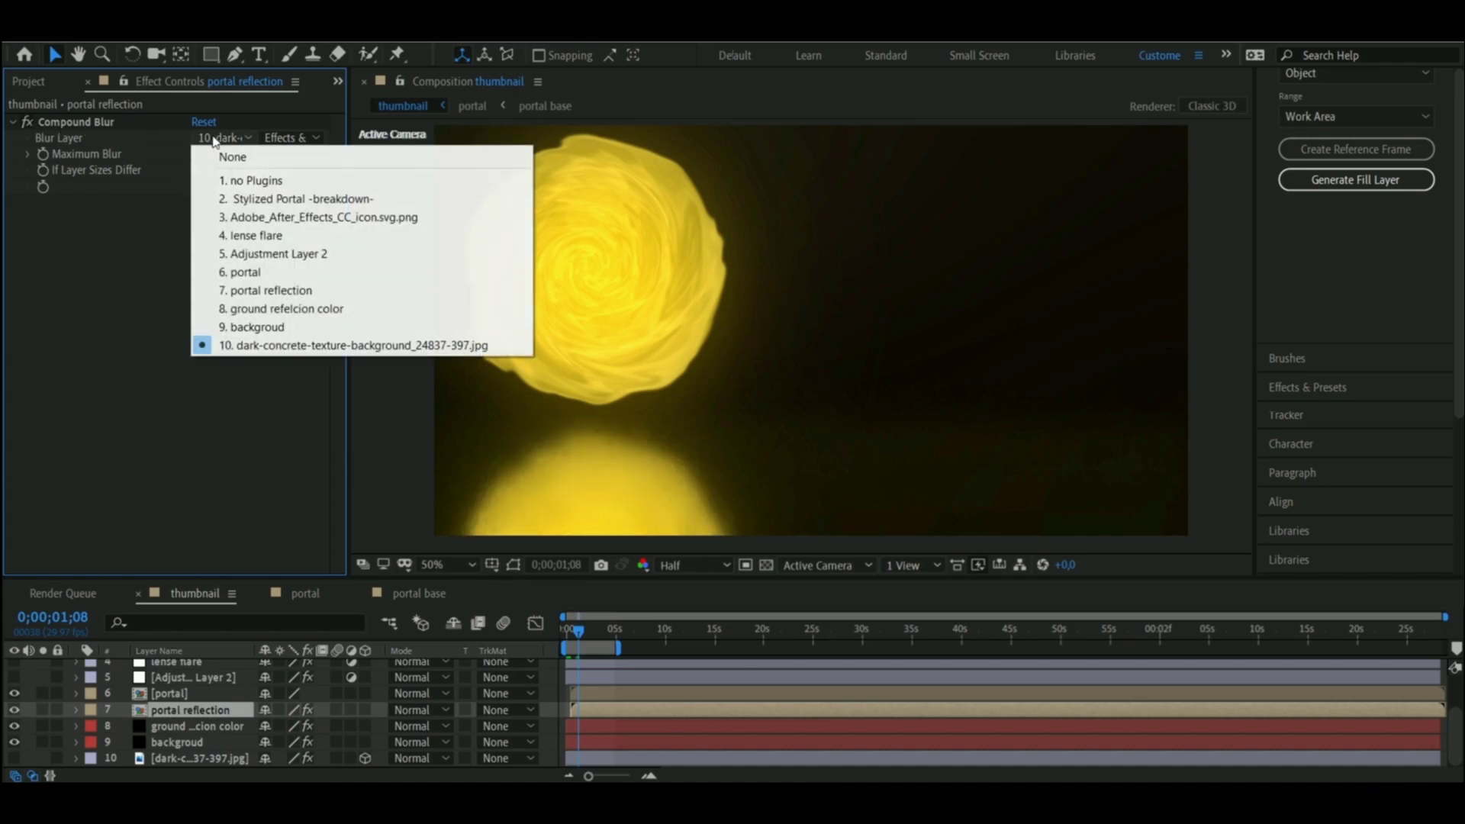
left_click(171, 168)
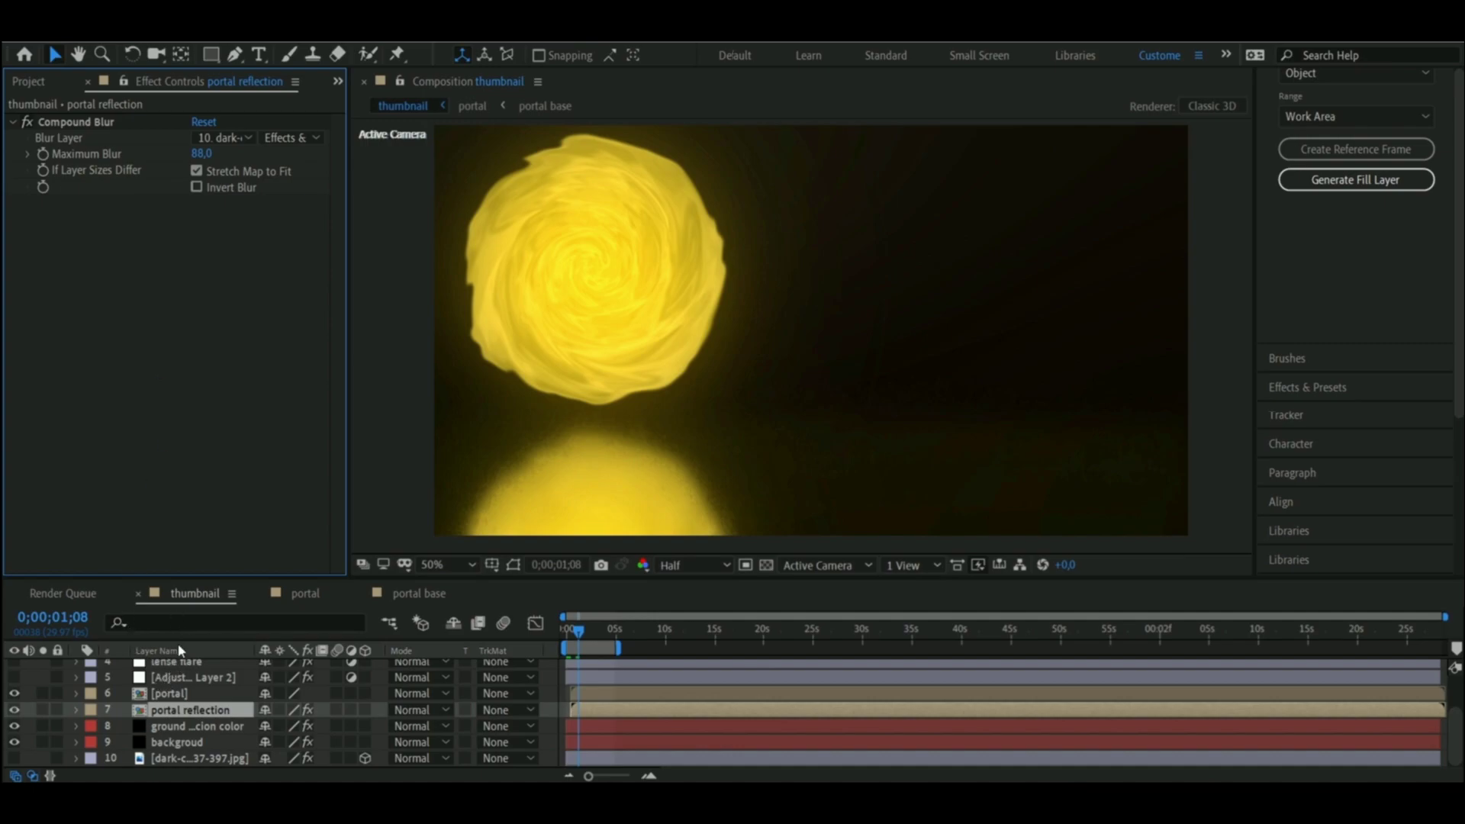
left_click(42, 729)
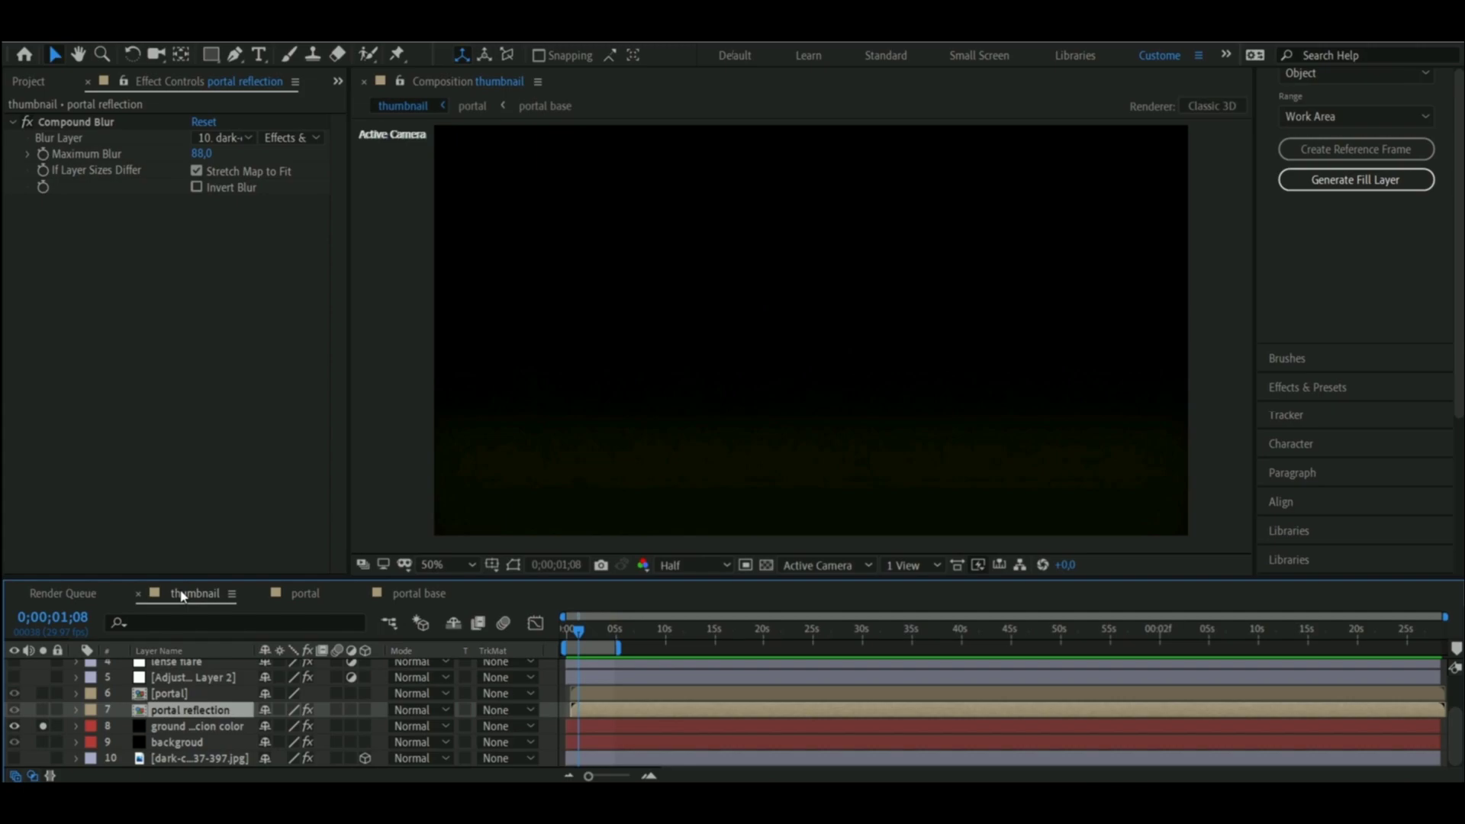
left_click(187, 725)
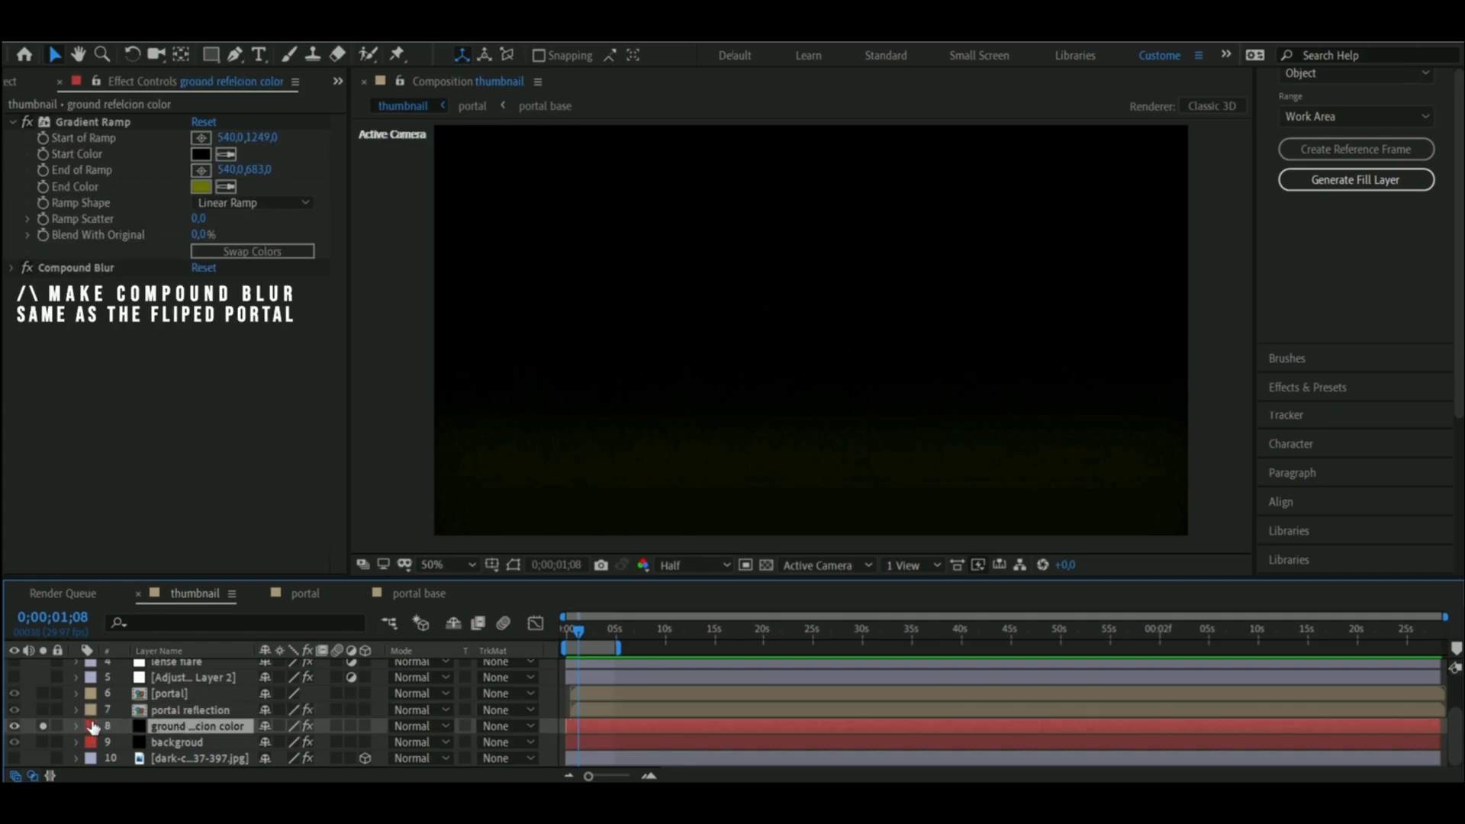
left_click(44, 727)
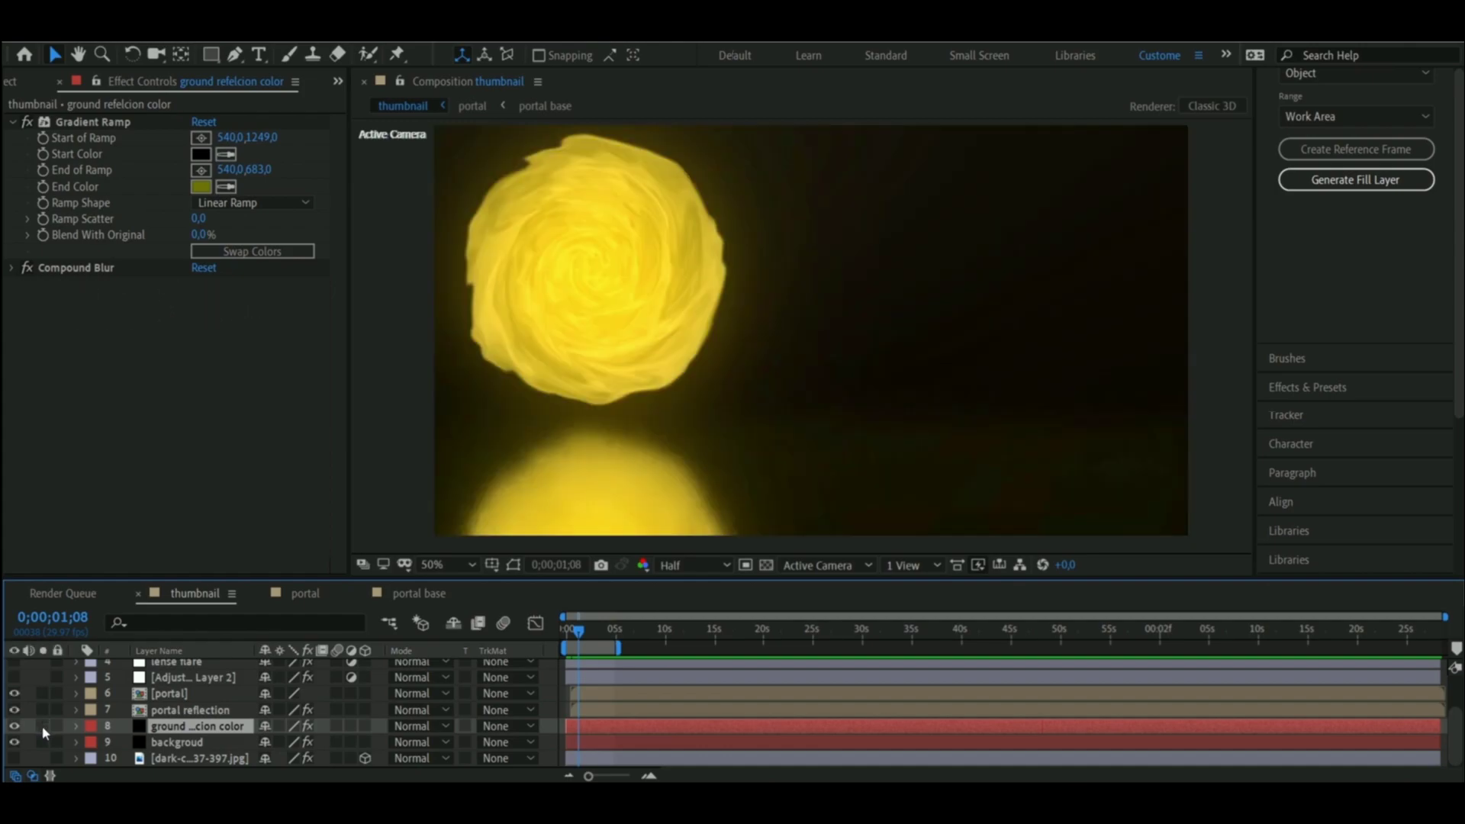
left_click(43, 741)
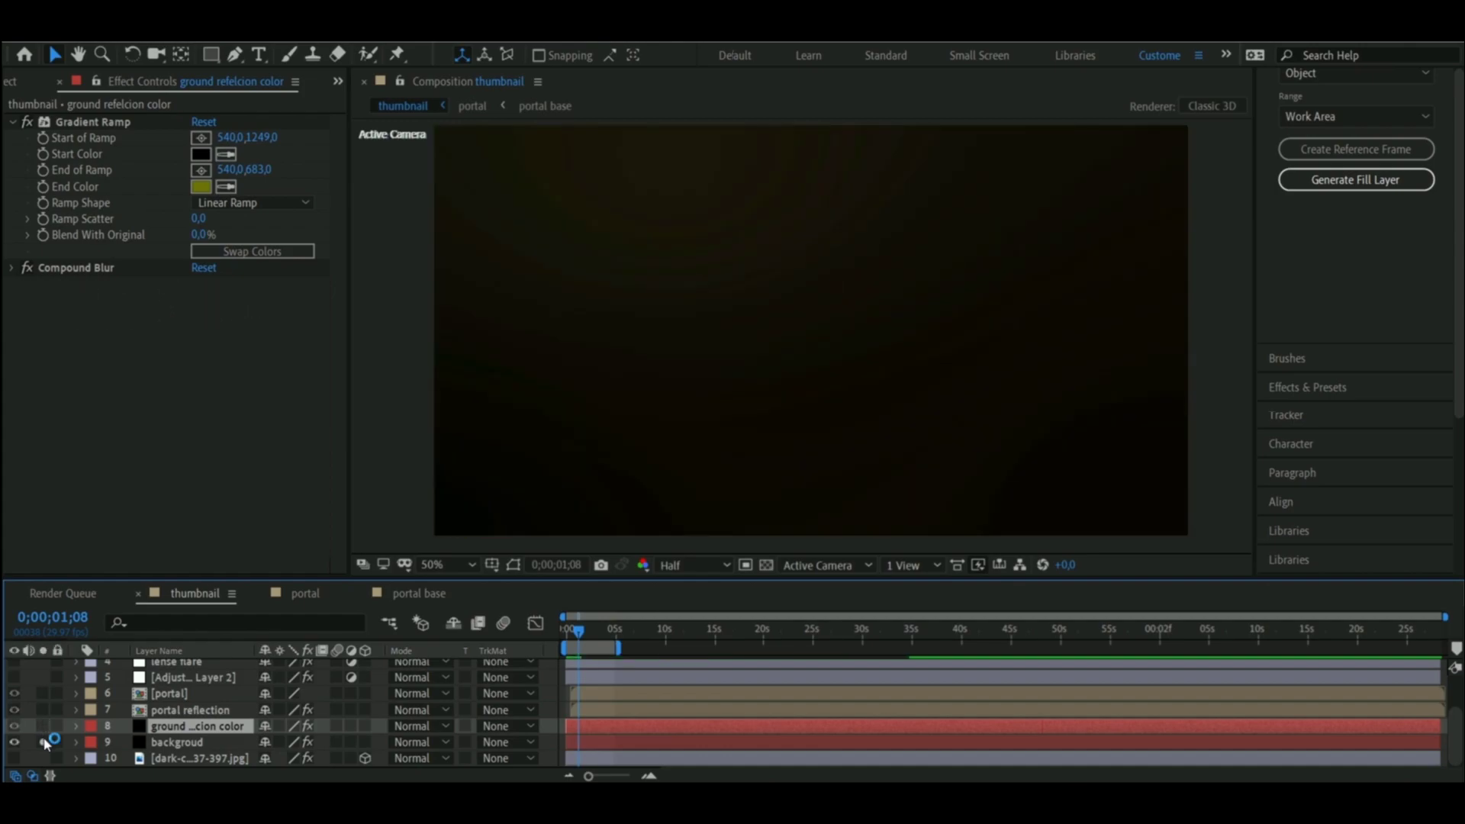
left_click(175, 741)
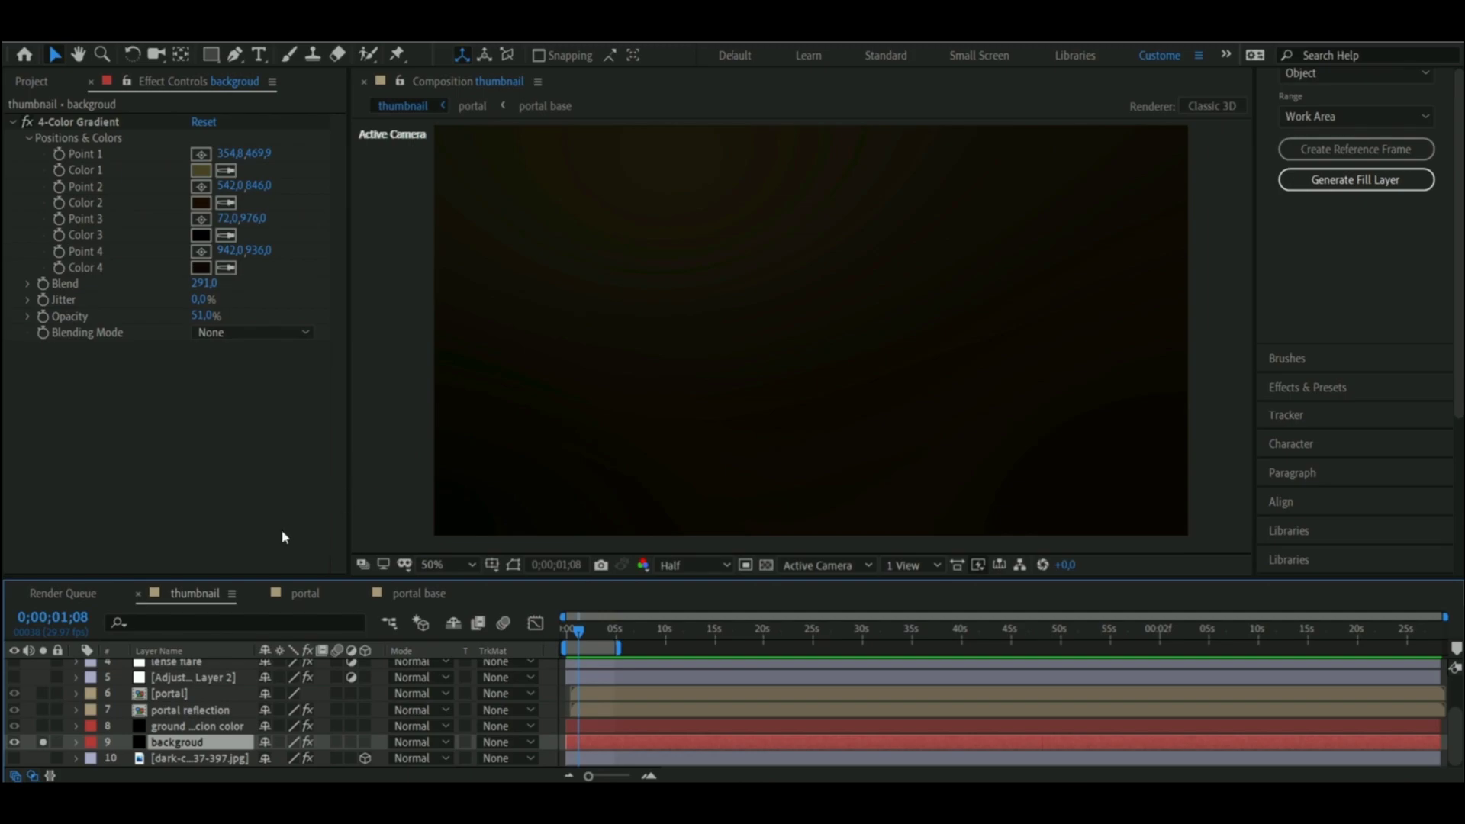
left_click(43, 742)
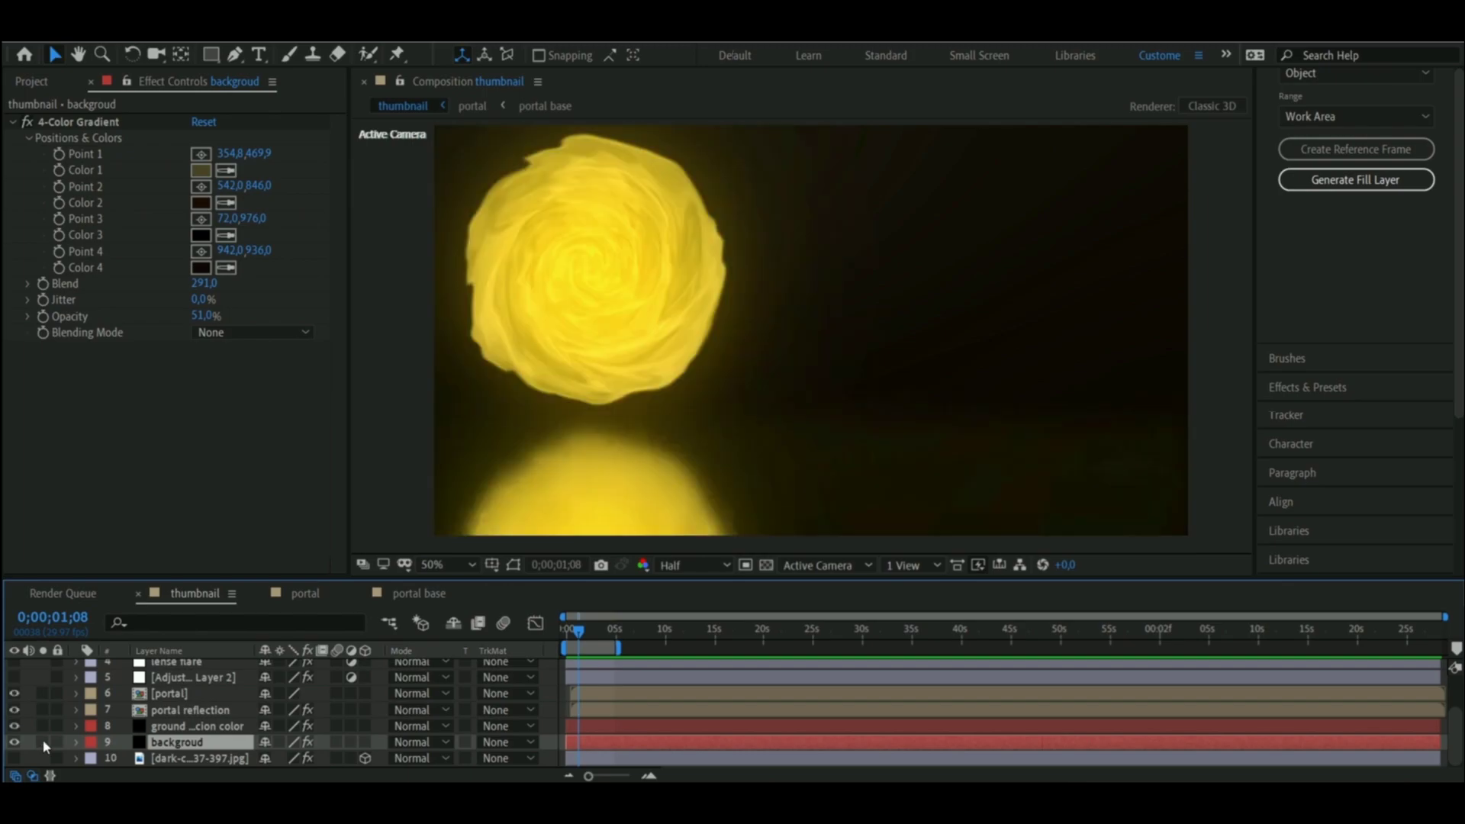
Turn visibility back on for the no Plugins title, Stylize breakdown text, Adobe svg logo and lens flare layers.
scroll(39, 717, "up", 3)
left_click_drag(14, 667, 14, 716)
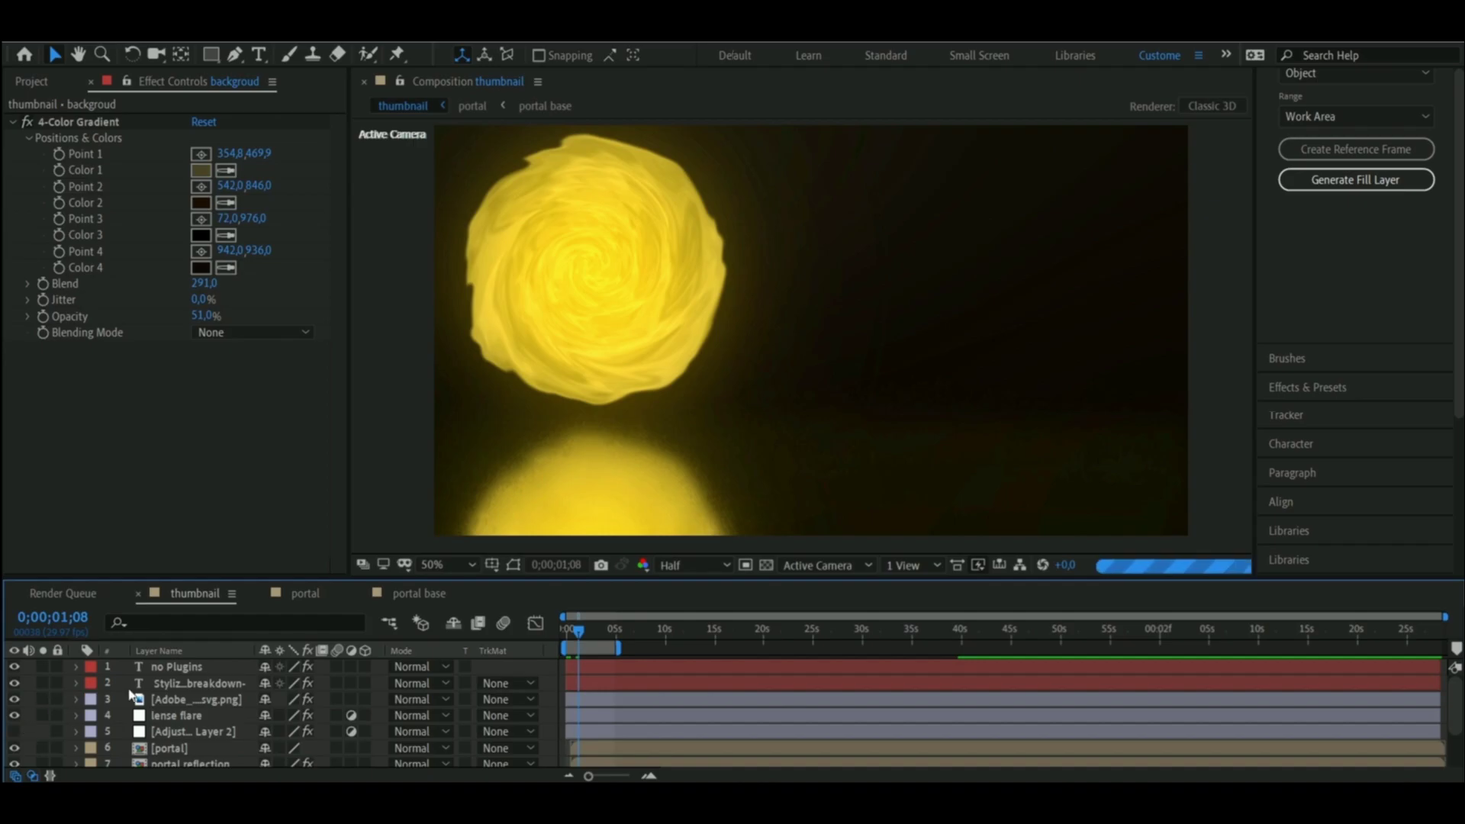